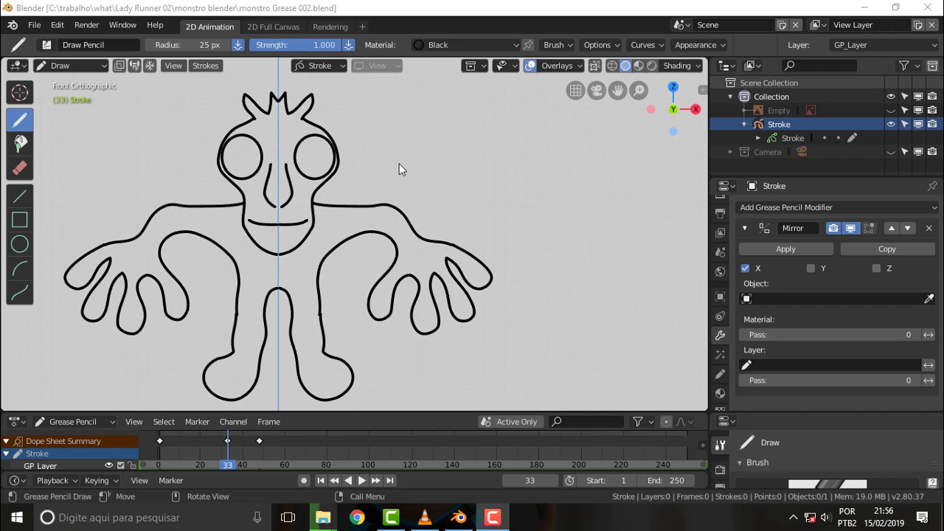
# Step: Orbit the view slightly and pan the monster outline into the middle of the viewport
pyautogui.moveTo(408, 162)
pyautogui.mouseDown(button='middle')
pyautogui.moveTo(421, 162)
pyautogui.moveTo(399, 171)
pyautogui.moveTo(412, 168)
pyautogui.mouseUp(button='middle')
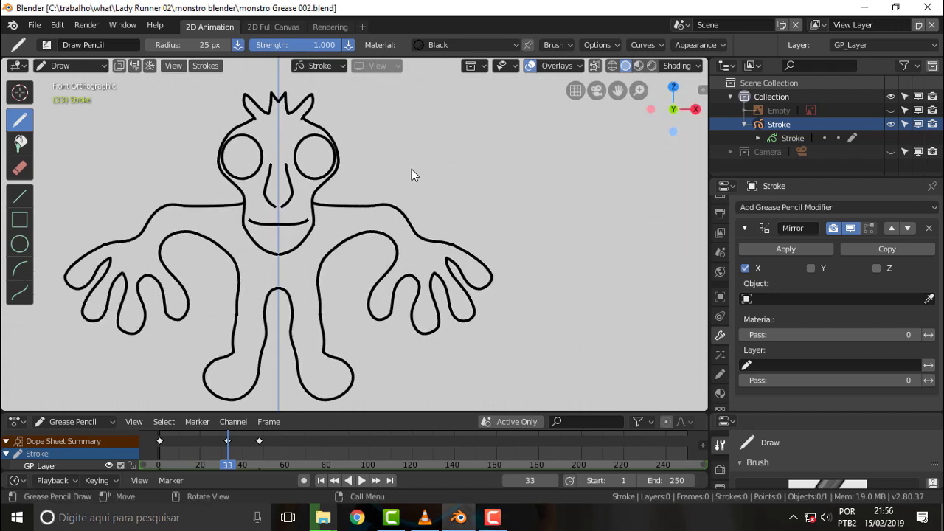
pyautogui.moveTo(618, 90); pyautogui.dragTo(691, 82)
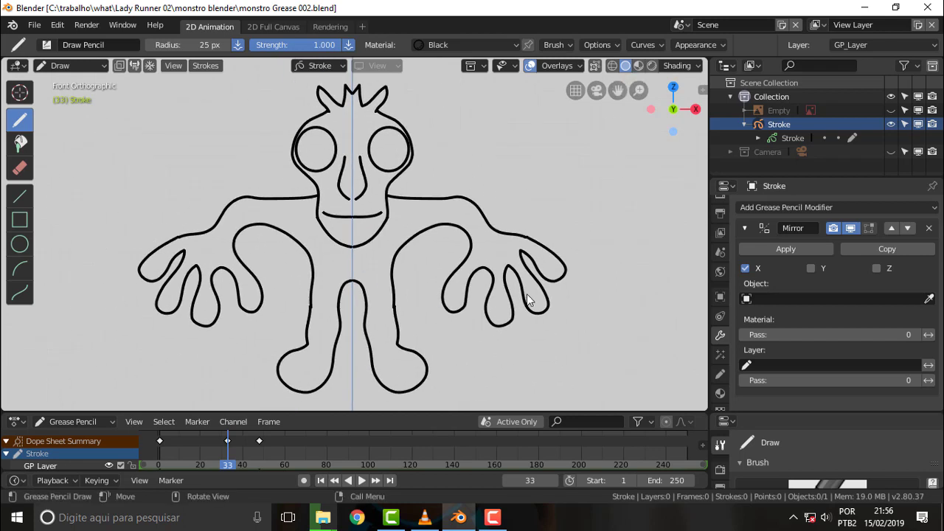
pyautogui.click(891, 110)
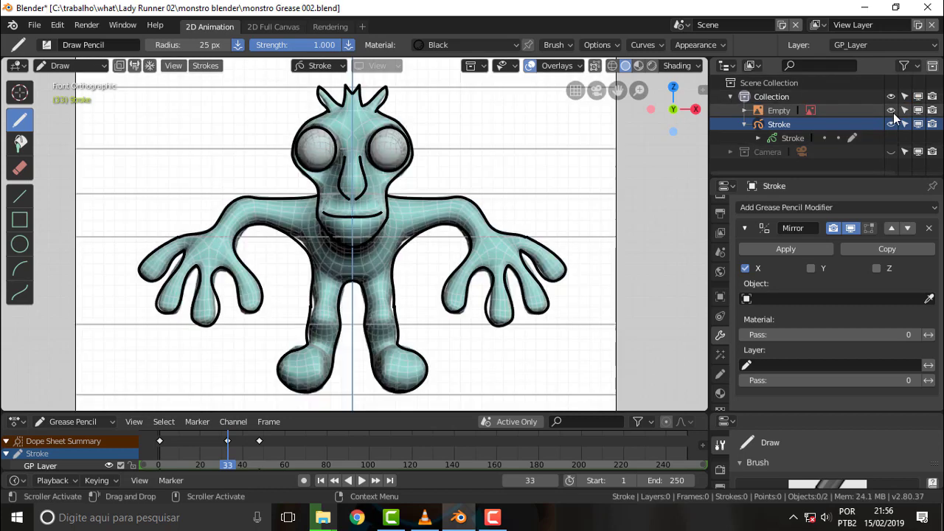
pyautogui.click(892, 111)
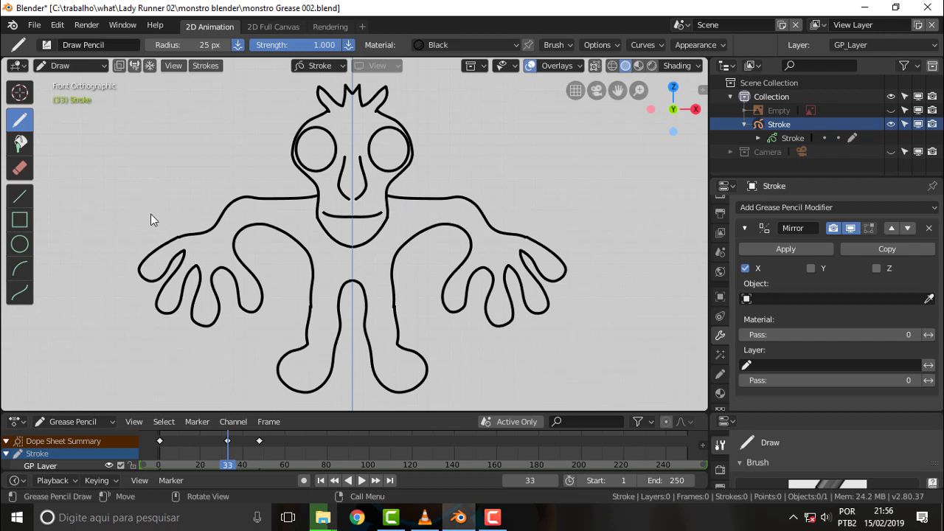
# Step: Switch to Edit Mode and select all of the monster's strokes
pyautogui.click(66, 65)
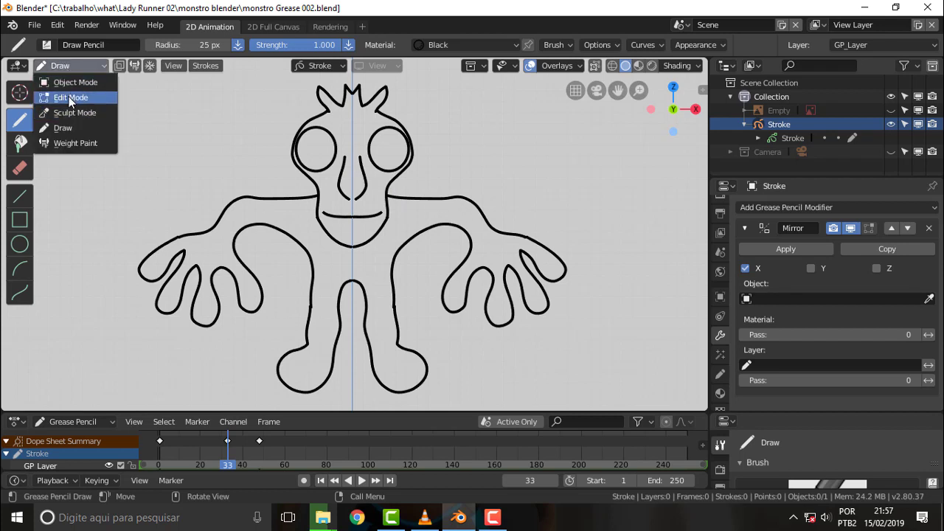
pyautogui.click(70, 97)
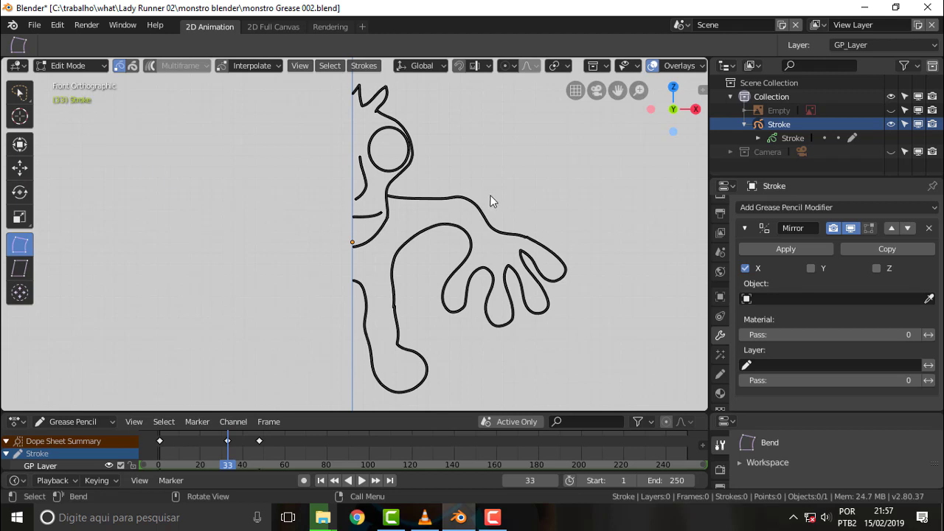
pyautogui.press('a')
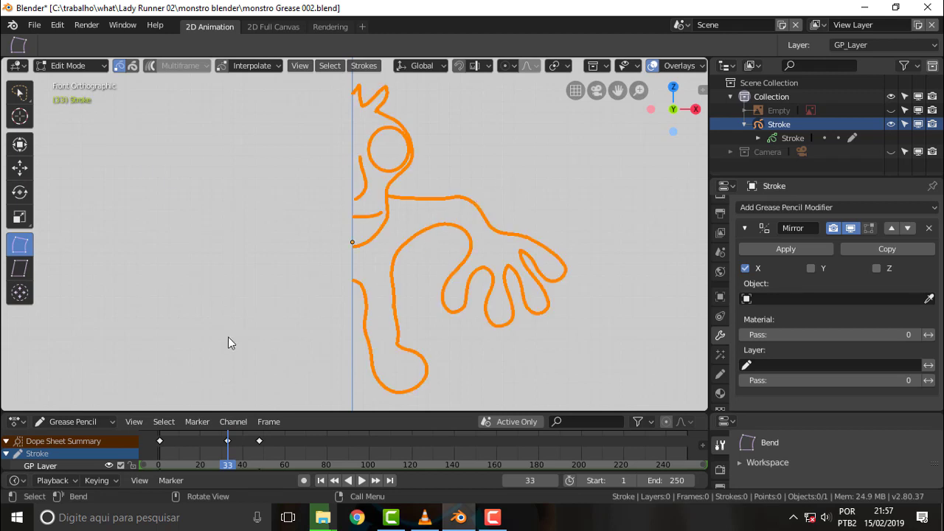
# Step: Apply Simplify to the strokes with Steps raised to 3, then deselect everything
pyautogui.rightClick(92, 112)
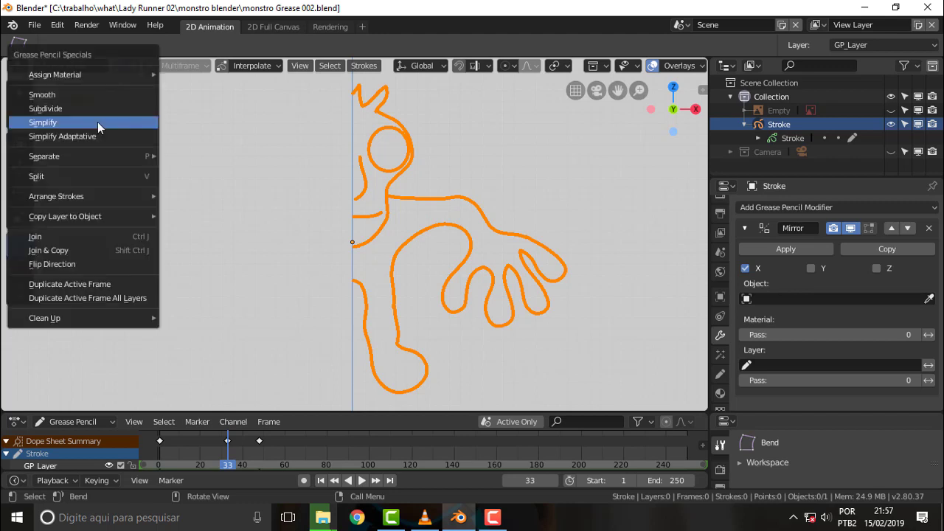
pyautogui.click(96, 124)
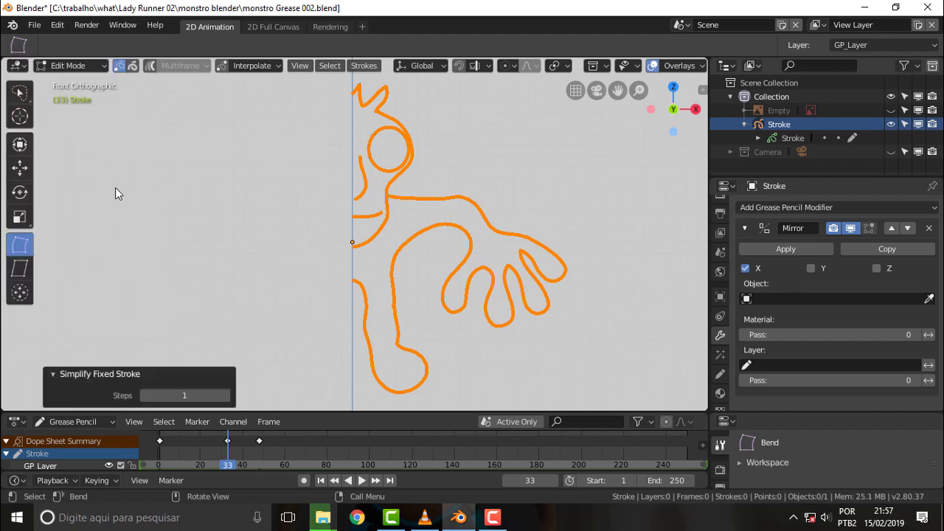
pyautogui.click(184, 395)
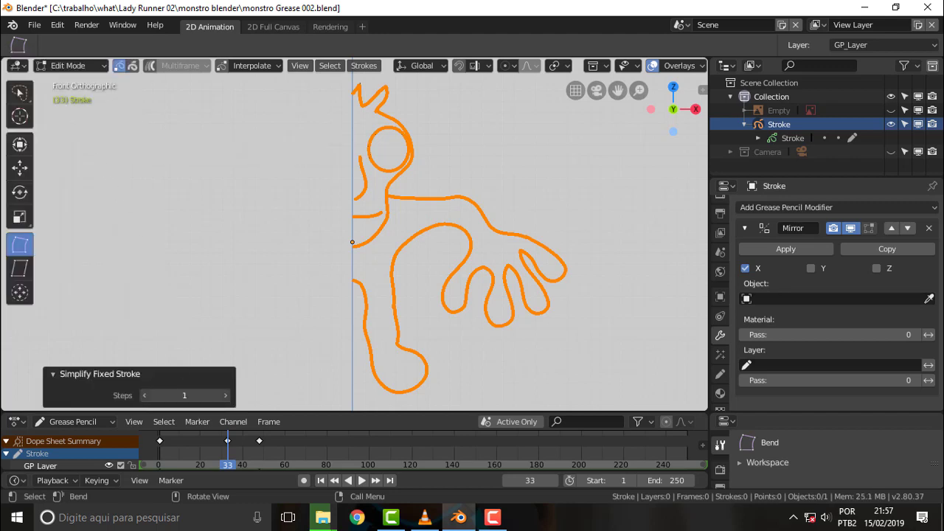
pyautogui.moveTo(184, 395); pyautogui.dragTo(202, 395)
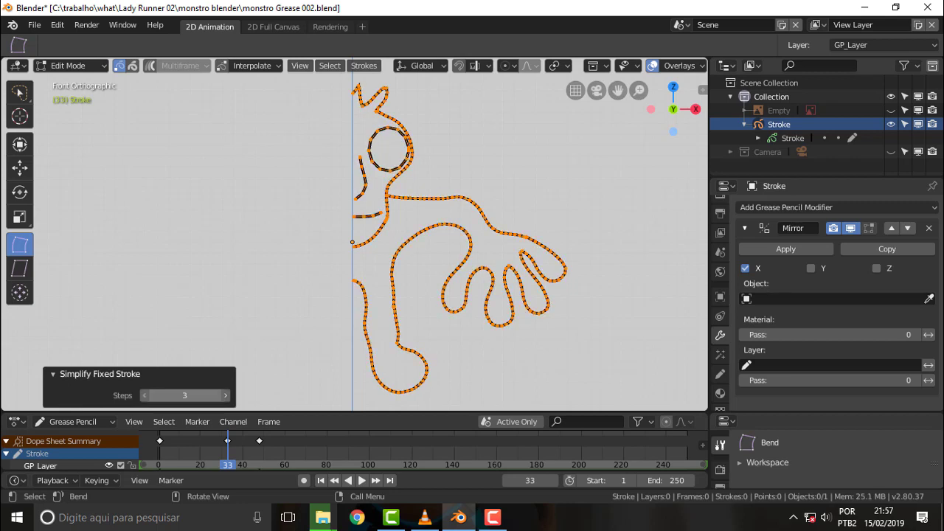
pyautogui.click(218, 271)
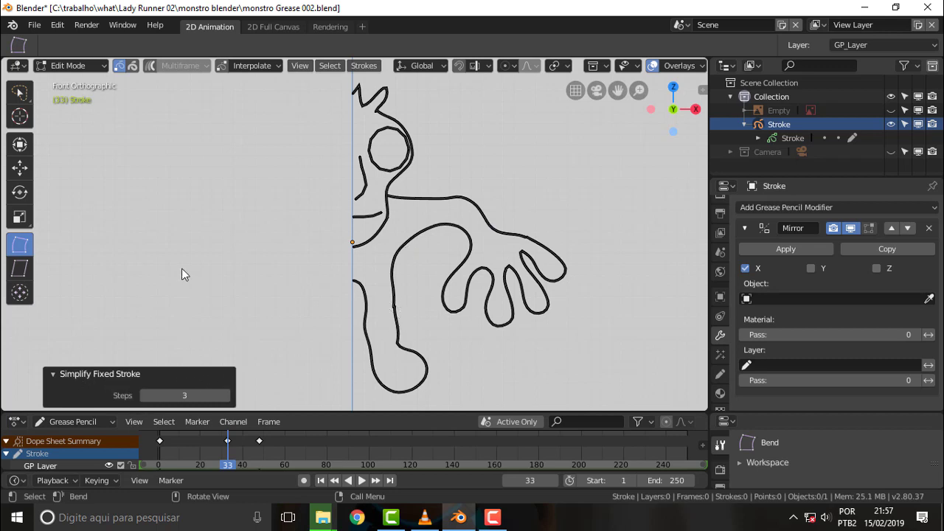
pyautogui.click(63, 68)
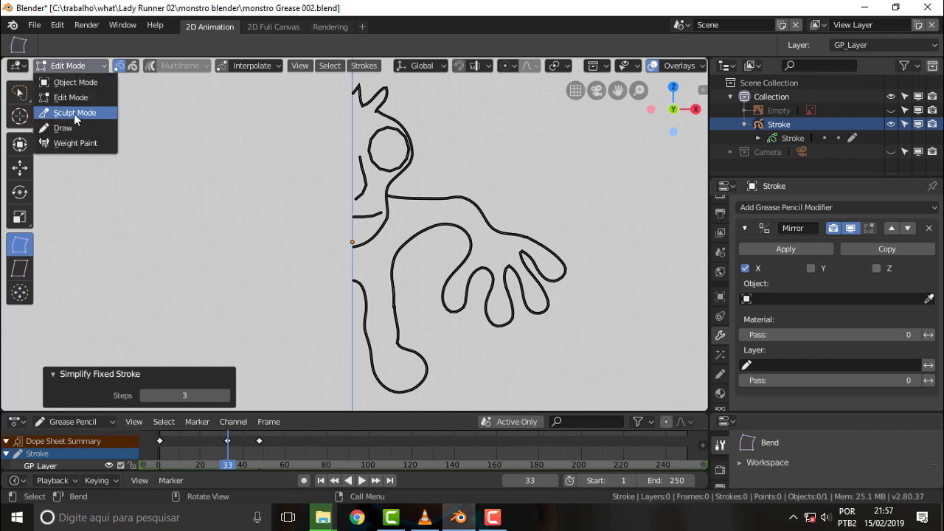
# Step: In Sculpt Mode, use the Smooth brush on the fingers, inner leg, neck and upper arm
pyautogui.click(74, 112)
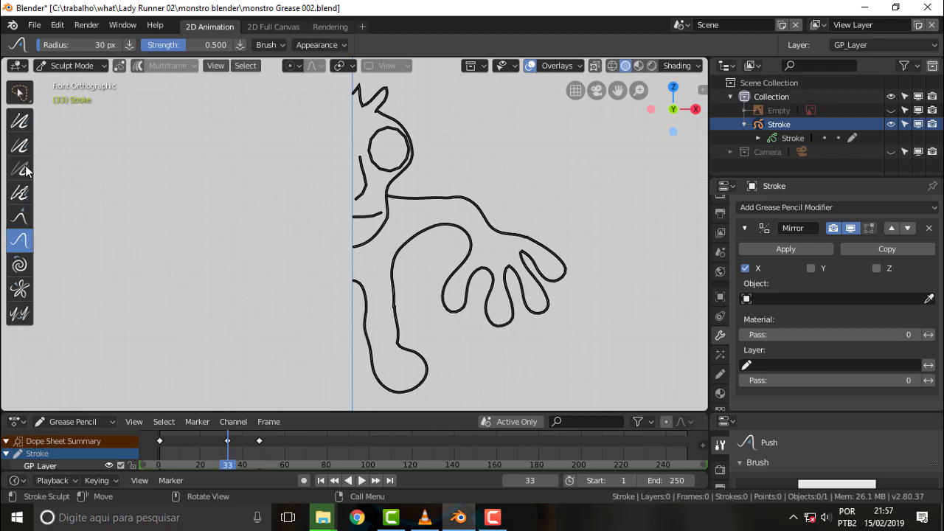
pyautogui.click(20, 121)
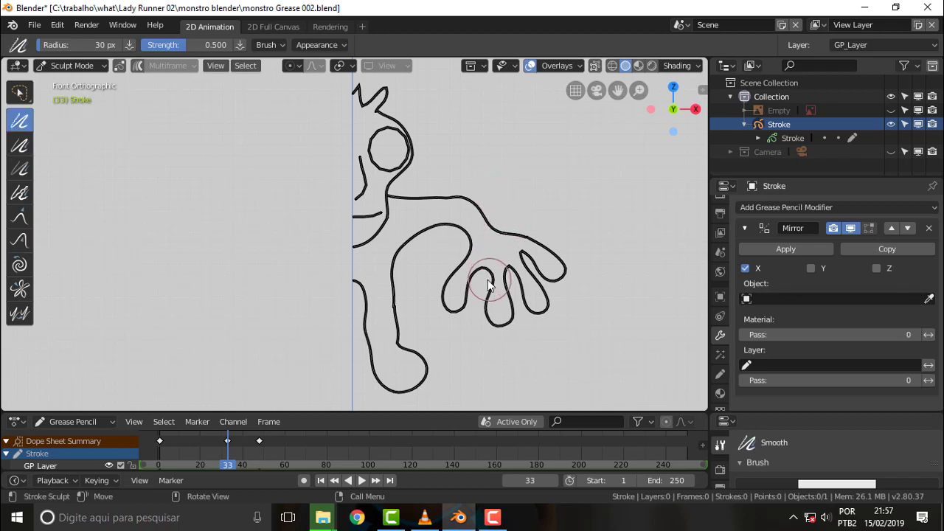
pyautogui.moveTo(492, 292)
pyautogui.mouseDown()
pyautogui.moveTo(518, 315)
pyautogui.moveTo(502, 295)
pyautogui.moveTo(544, 263)
pyautogui.moveTo(517, 264)
pyautogui.moveTo(530, 240)
pyautogui.mouseUp()
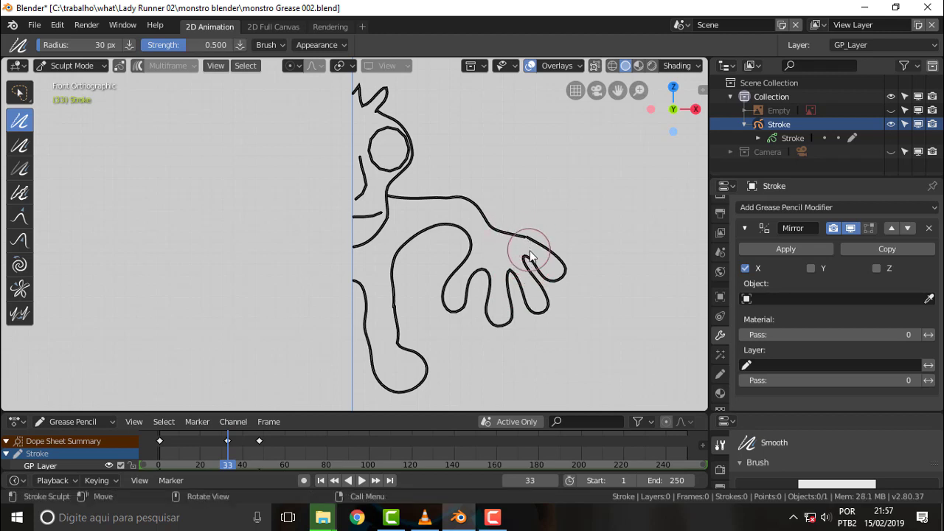
pyautogui.moveTo(438, 331); pyautogui.dragTo(411, 322)
pyautogui.moveTo(405, 198); pyautogui.dragTo(395, 184)
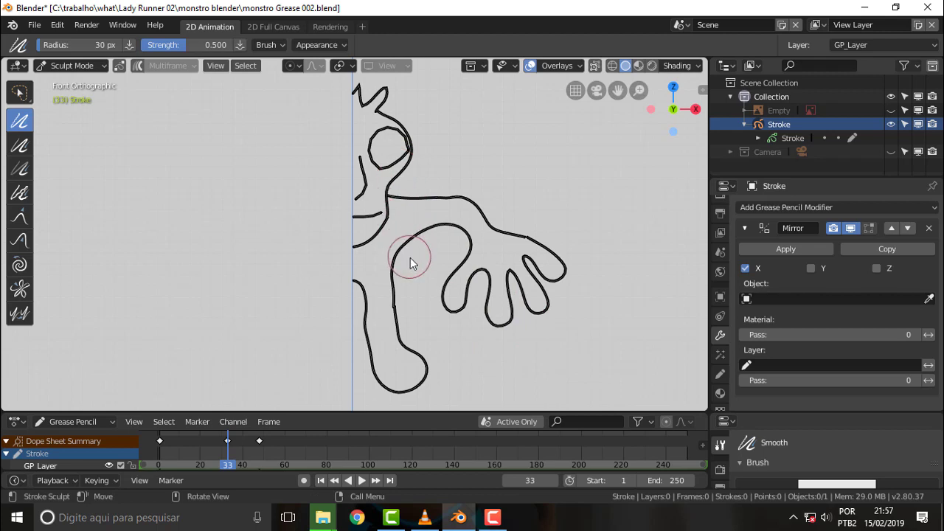
pyautogui.moveTo(436, 216); pyautogui.dragTo(512, 239)
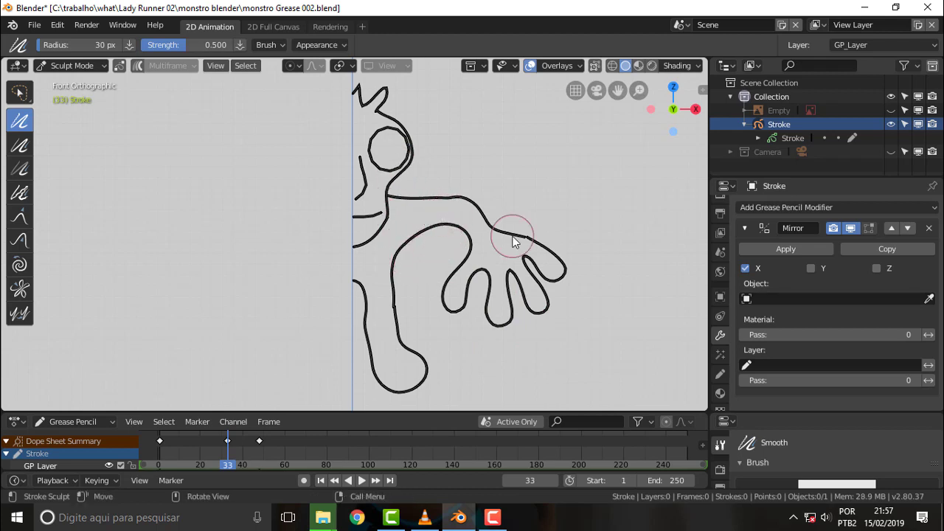
# Step: Roughen the arm and whole drawing with a larger-radius Randomize brush
pyautogui.click(20, 193)
pyautogui.moveTo(457, 202); pyautogui.dragTo(482, 194)
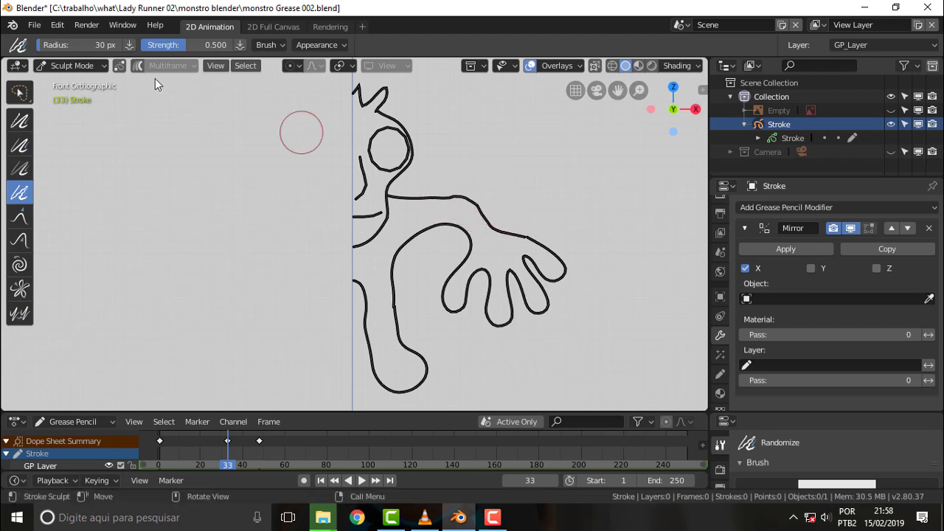
pyautogui.moveTo(39, 47); pyautogui.dragTo(116, 45)
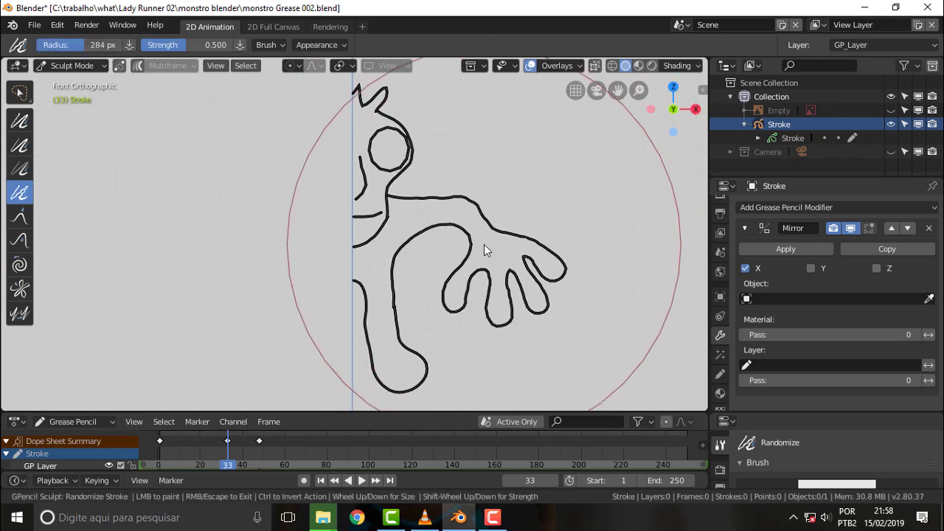
pyautogui.moveTo(484, 249); pyautogui.dragTo(435, 232)
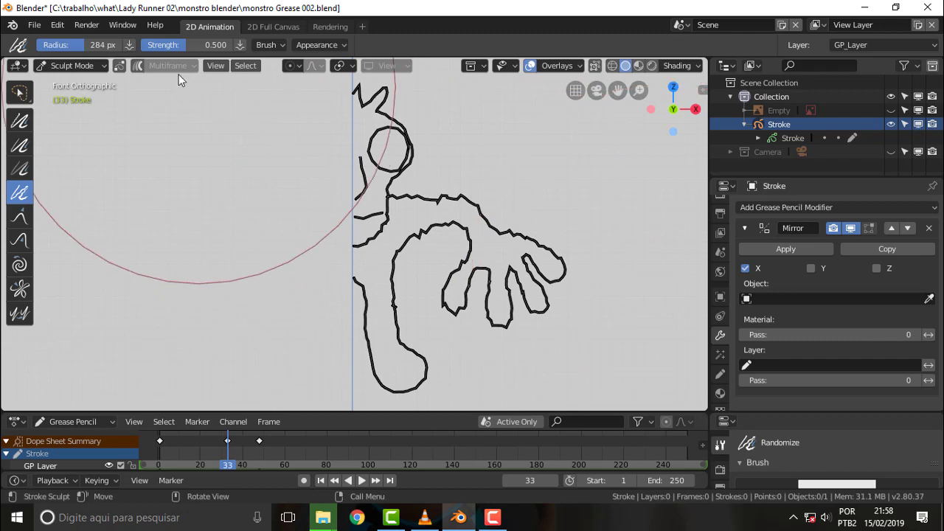
# Step: Smooth the arm, hand, body, eye and head with a 129 px Smooth brush
pyautogui.click(454, 221)
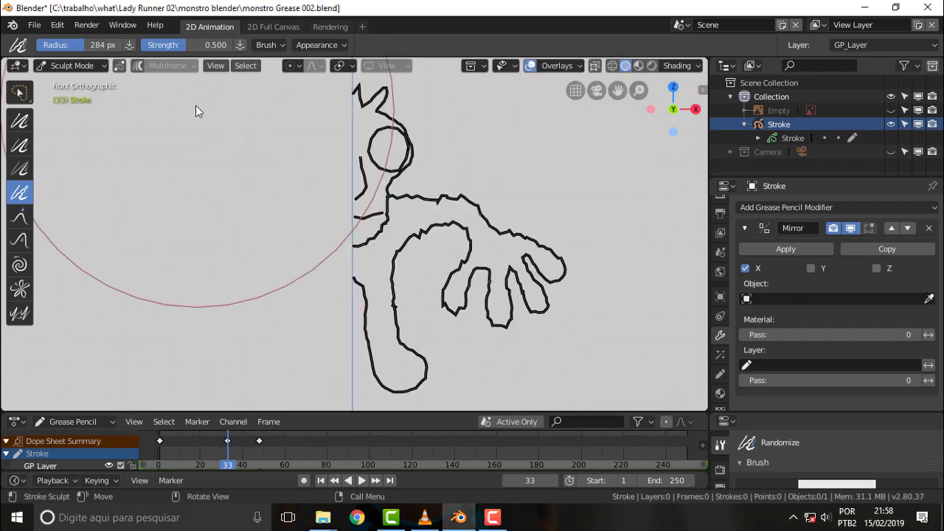
pyautogui.press('1')
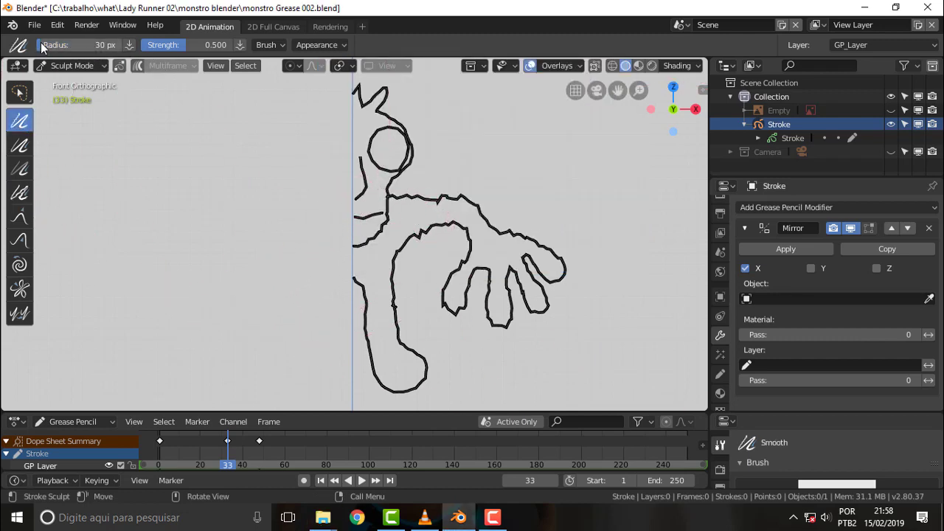
pyautogui.moveTo(51, 45); pyautogui.dragTo(80, 44)
pyautogui.moveTo(385, 177)
pyautogui.mouseDown()
pyautogui.moveTo(512, 286)
pyautogui.moveTo(401, 316)
pyautogui.moveTo(393, 302)
pyautogui.mouseUp()
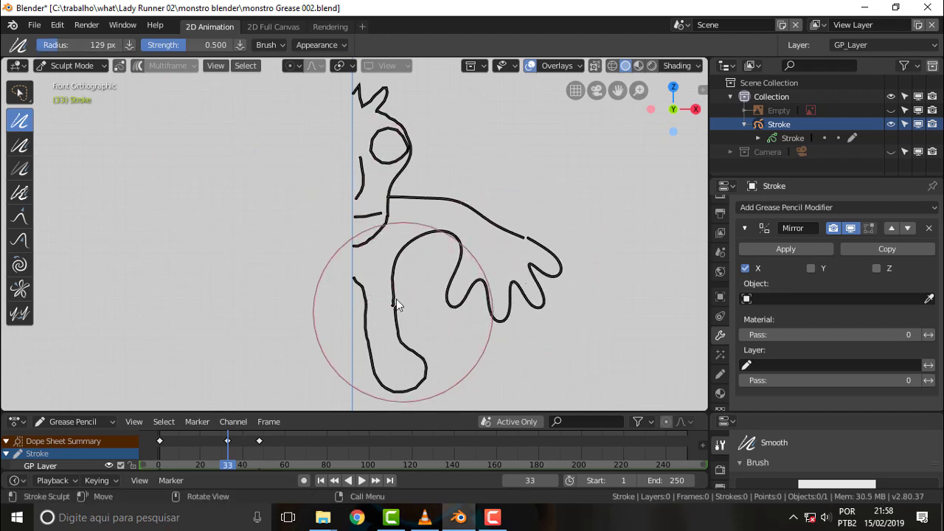
pyautogui.moveTo(380, 190)
pyautogui.mouseDown()
pyautogui.moveTo(379, 177)
pyautogui.moveTo(399, 169)
pyautogui.mouseUp()
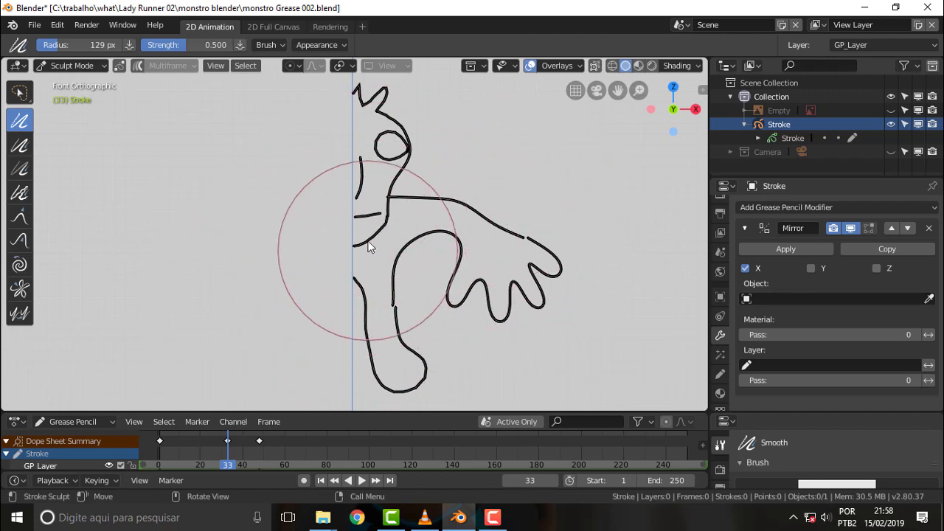
pyautogui.click(92, 66)
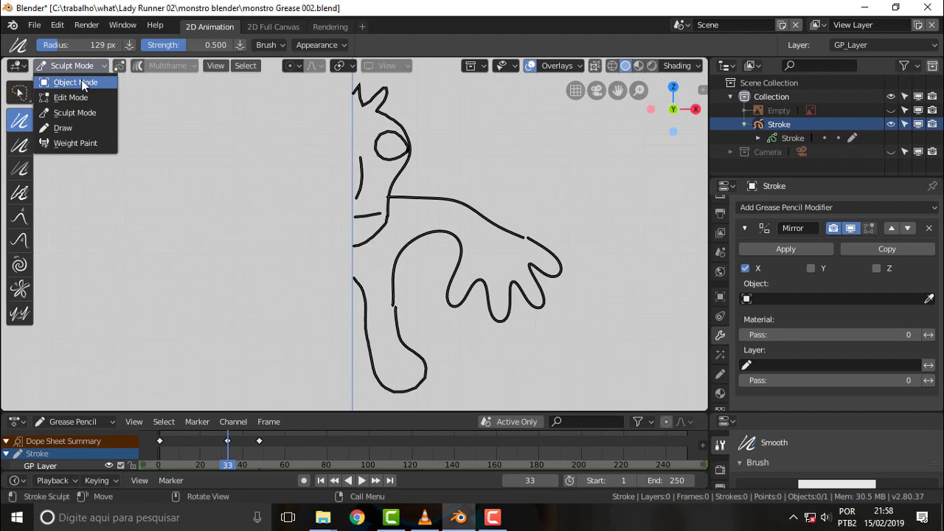
pyautogui.click(81, 79)
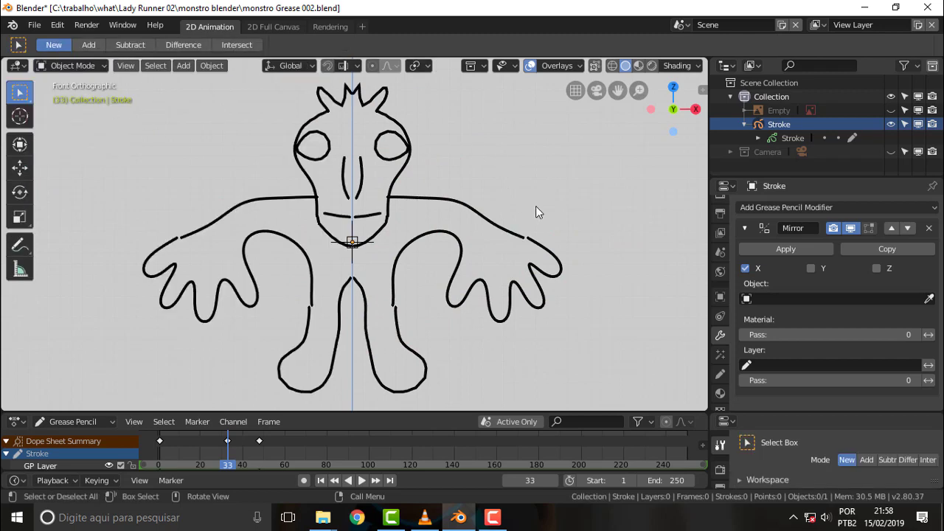
pyautogui.click(891, 110)
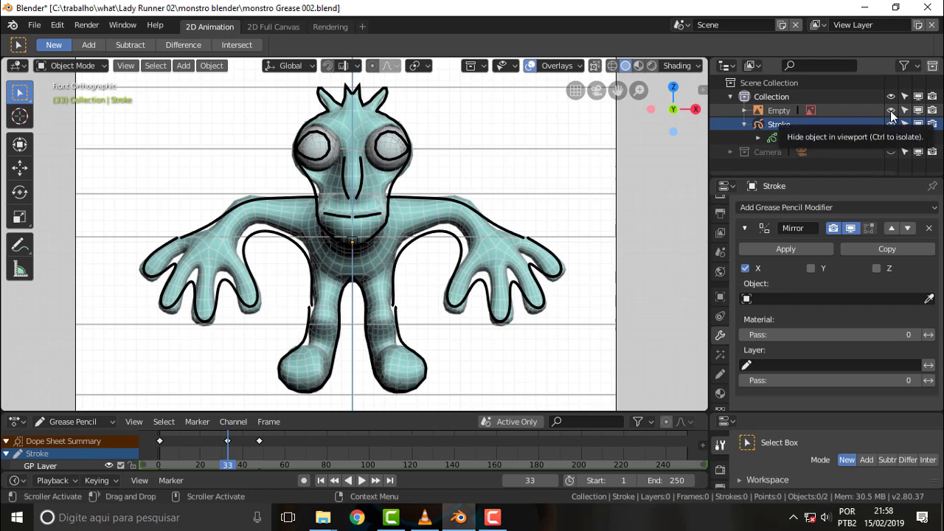
pyautogui.click(890, 111)
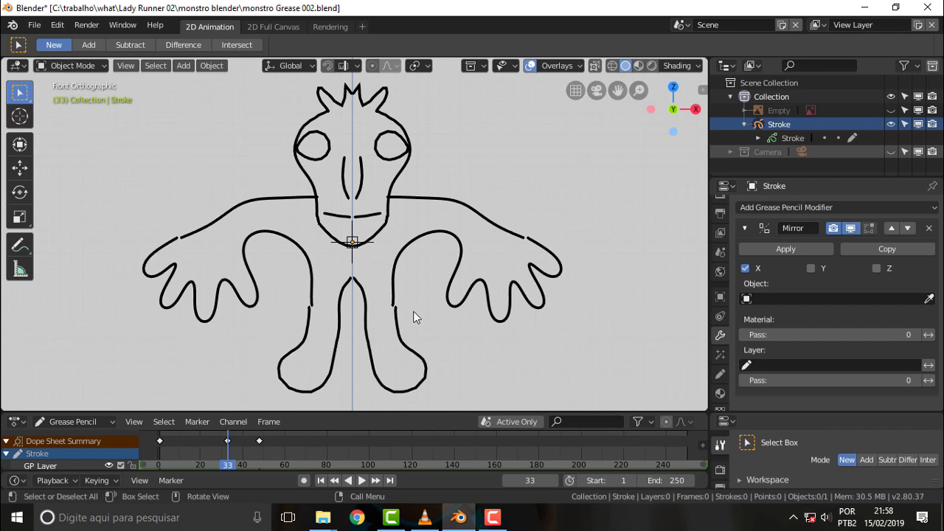
# Step: Enter Sculpt Mode and run the Smooth brush along the right arm stroke
pyautogui.click(67, 66)
pyautogui.click(82, 112)
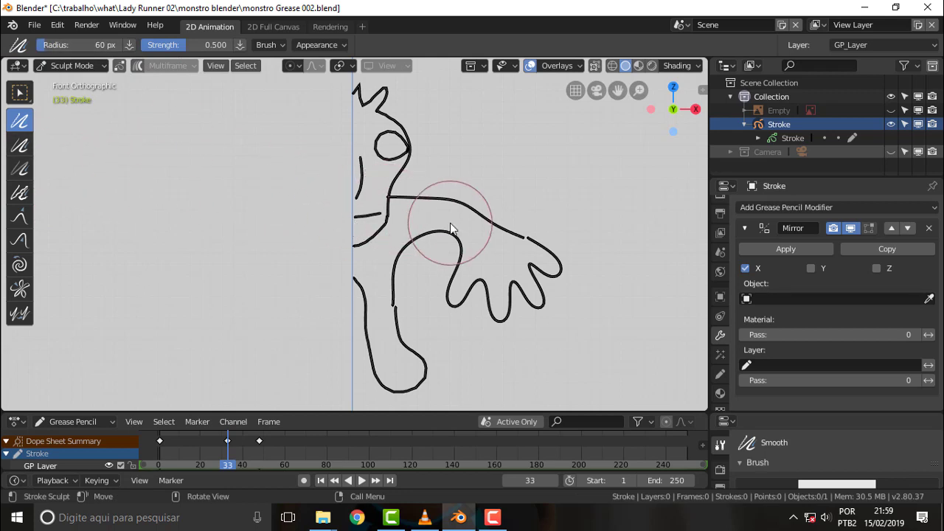
pyautogui.moveTo(438, 243)
pyautogui.mouseDown()
pyautogui.moveTo(389, 312)
pyautogui.moveTo(409, 313)
pyautogui.moveTo(391, 225)
pyautogui.moveTo(402, 211)
pyautogui.moveTo(511, 246)
pyautogui.mouseUp()
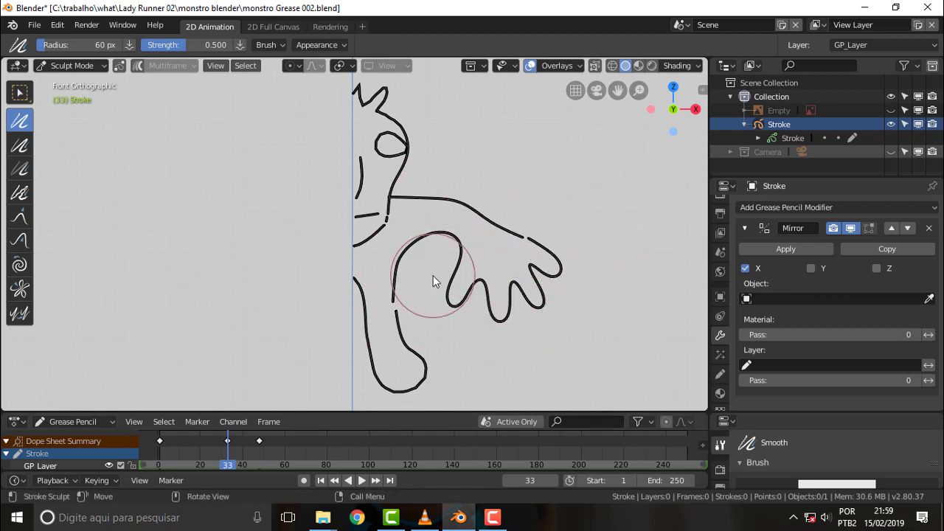
# Step: Switch to Draw mode, check the Stroke placement setting, and place a small dot beside the head
pyautogui.click(93, 71)
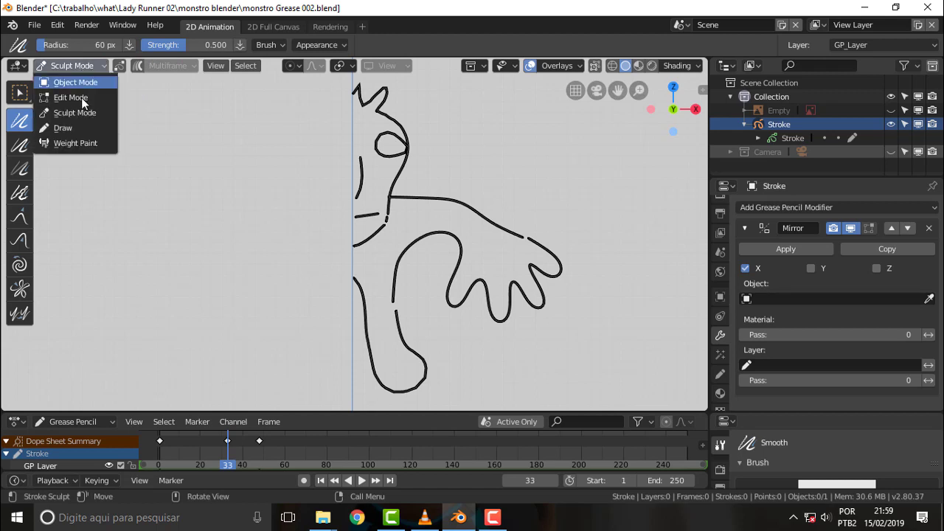
pyautogui.click(80, 124)
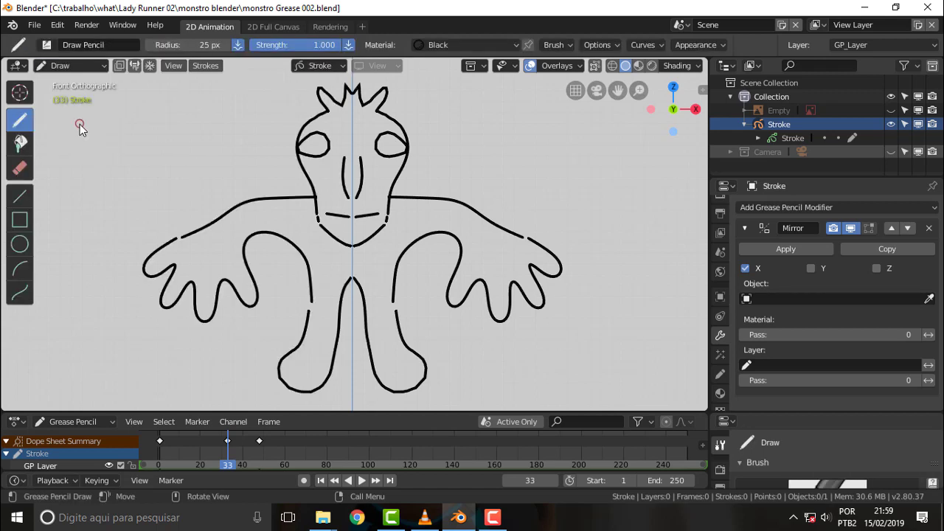
pyautogui.click(319, 66)
pyautogui.click(518, 168)
pyautogui.scroll(-2, 468, 156)
pyautogui.scroll(2, 468, 155)
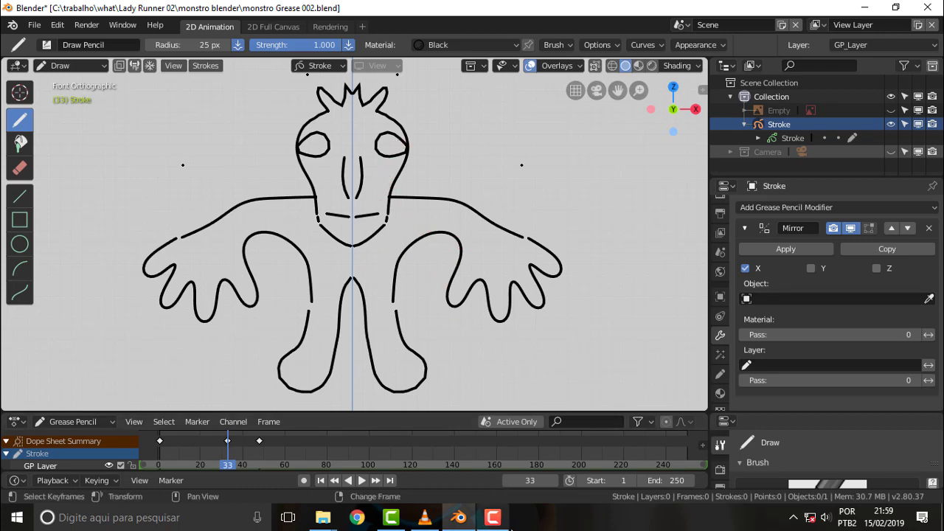
pyautogui.click(492, 517)
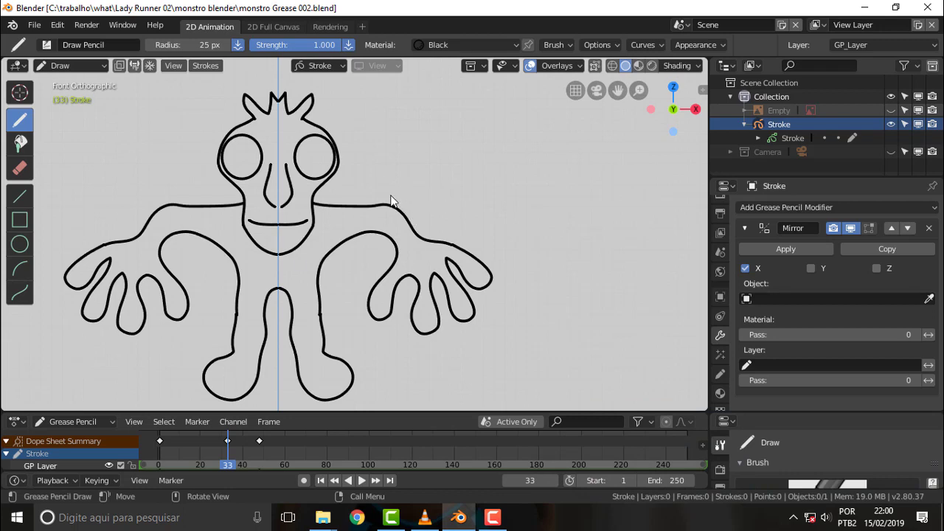
# Step: Put the monster stroke into Edit Mode
pyautogui.click(70, 65)
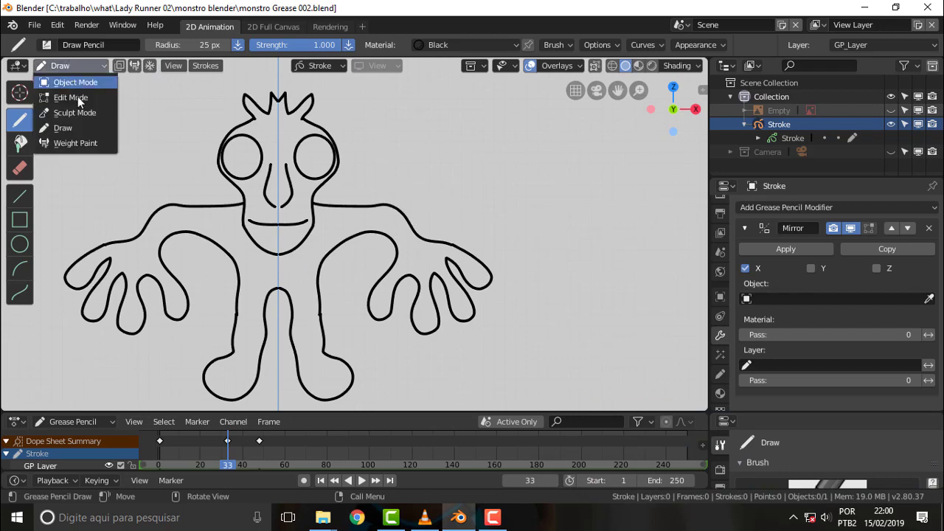
pyautogui.click(77, 96)
# Step: Select all outline points, apply Simplify Fixed Stroke with 3 steps, then deselect
pyautogui.press('a')
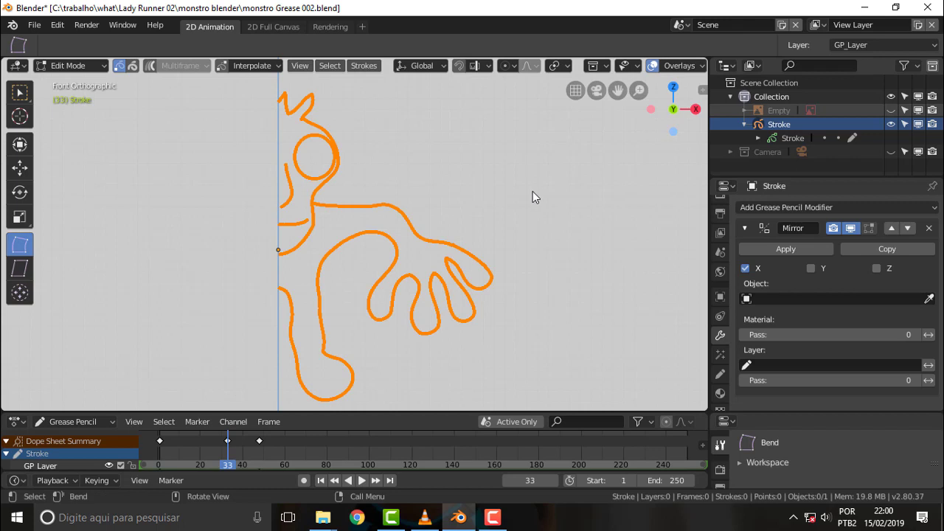
pyautogui.press('w')
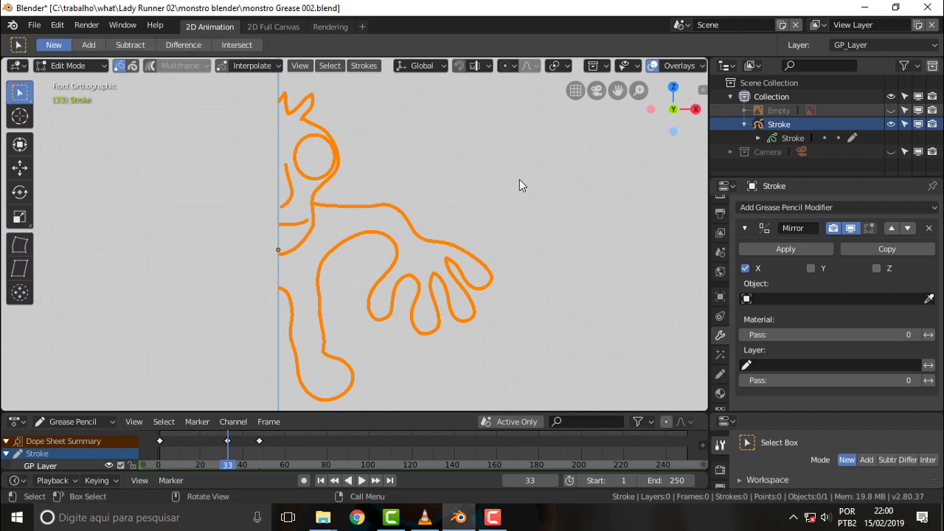
pyautogui.press('w')
pyautogui.rightClick(455, 174)
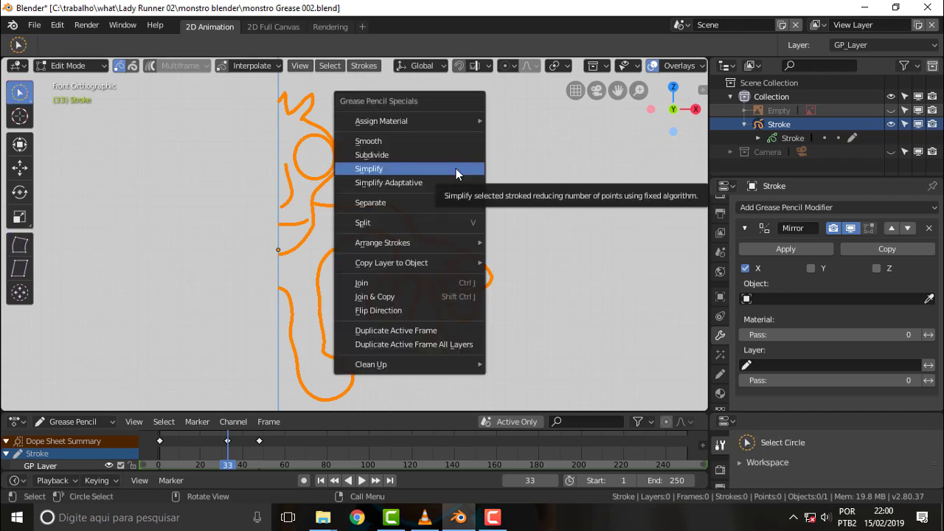
pyautogui.click(456, 174)
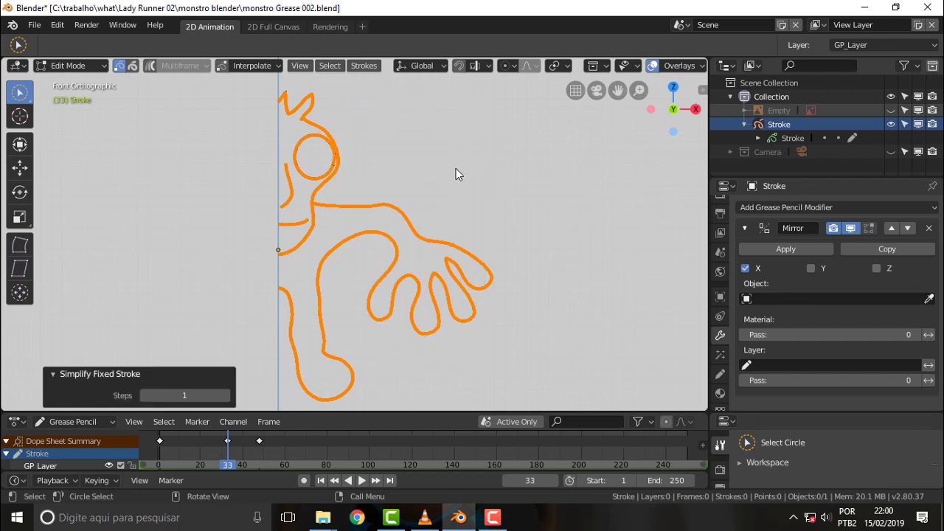
pyautogui.moveTo(197, 392); pyautogui.dragTo(182, 397)
pyautogui.click(183, 396)
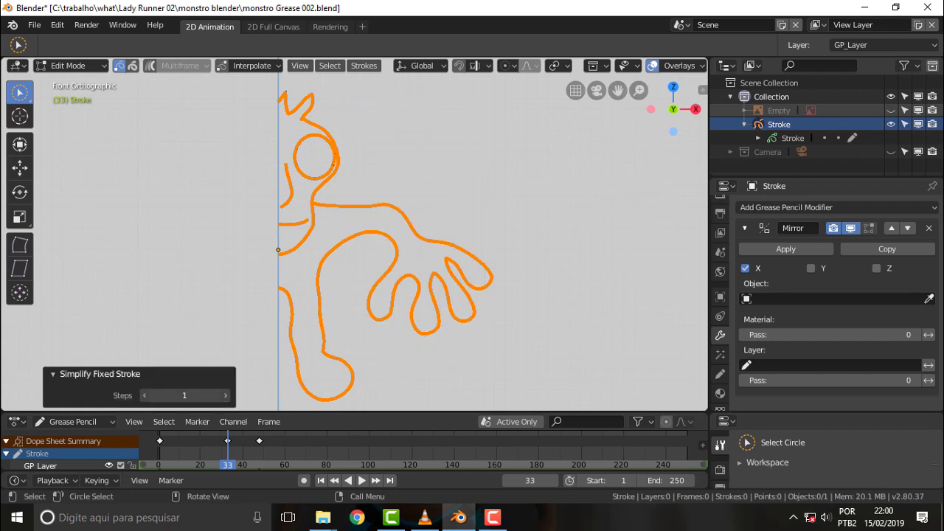
pyautogui.moveTo(184, 395); pyautogui.dragTo(193, 395)
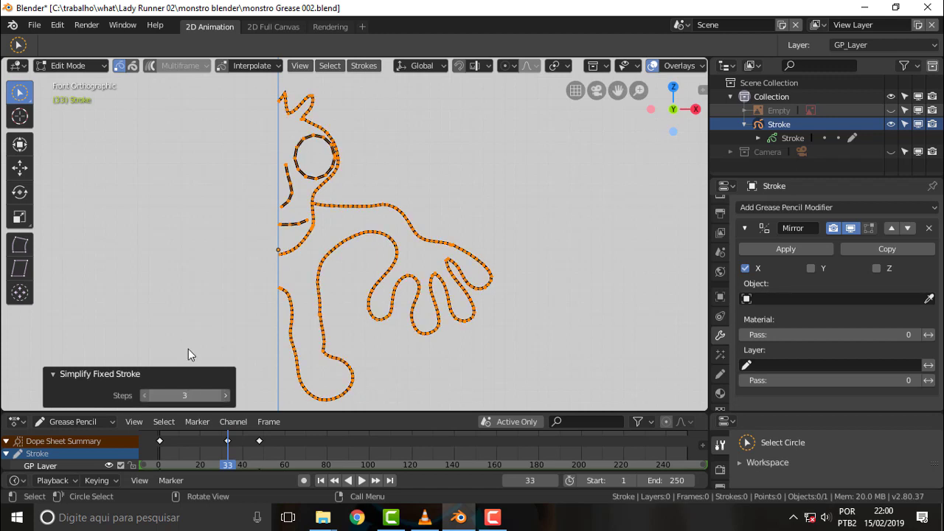
pyautogui.click(146, 134)
# Step: In Sculpt Mode, push the leg, the hand's fingers and the head spikes into a zigzag
pyautogui.click(63, 67)
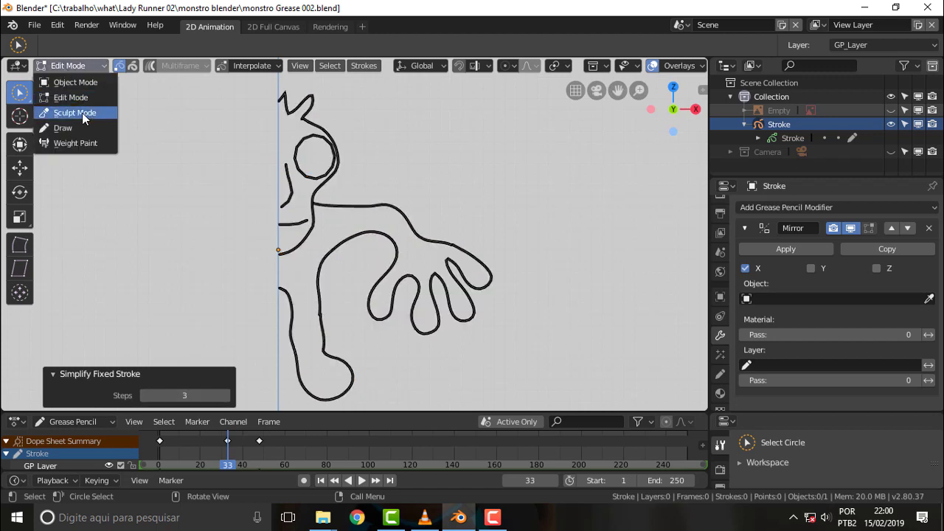
pyautogui.click(82, 113)
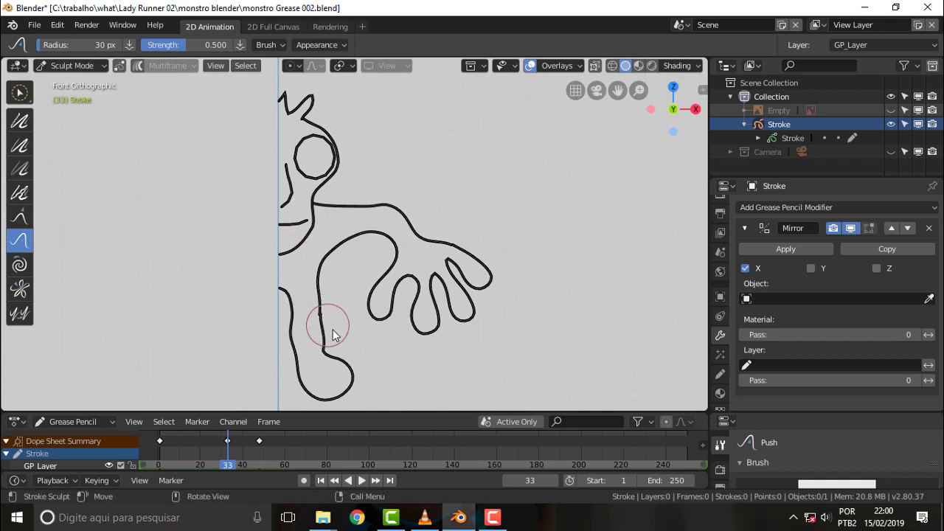
pyautogui.moveTo(328, 330); pyautogui.dragTo(347, 327)
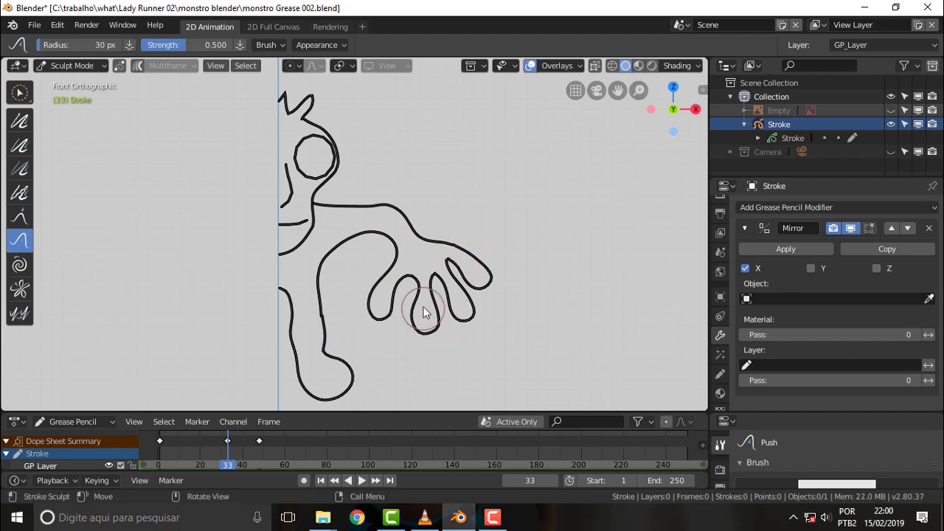
pyautogui.moveTo(421, 311); pyautogui.dragTo(379, 290)
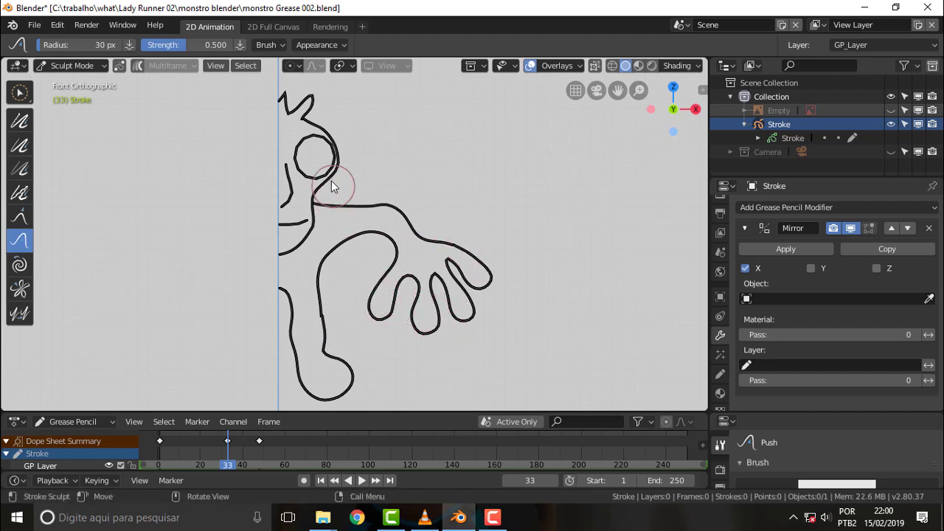
pyautogui.moveTo(322, 111)
pyautogui.mouseDown()
pyautogui.moveTo(302, 113)
pyautogui.moveTo(280, 96)
pyautogui.mouseUp()
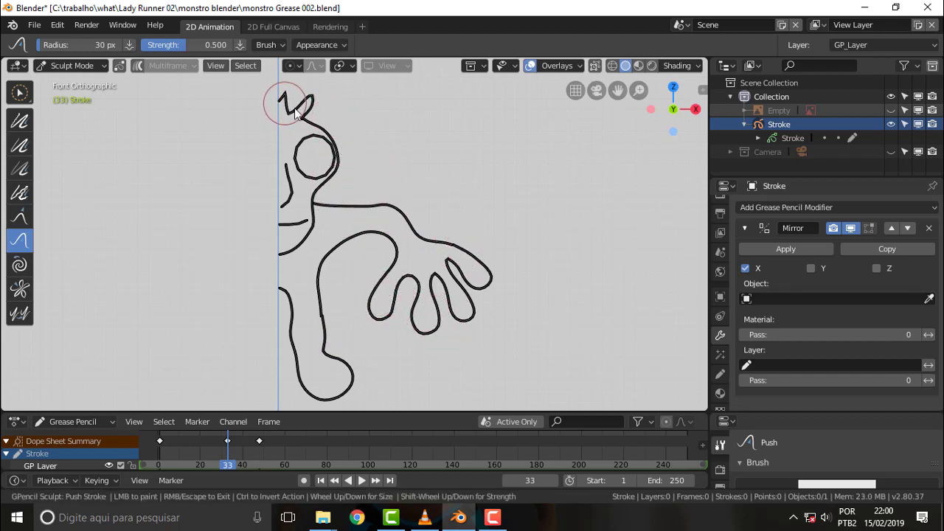
pyautogui.click(67, 65)
# Step: Back in Draw mode, return to front view and add a short stroke at the right hand's outer finger
pyautogui.click(81, 127)
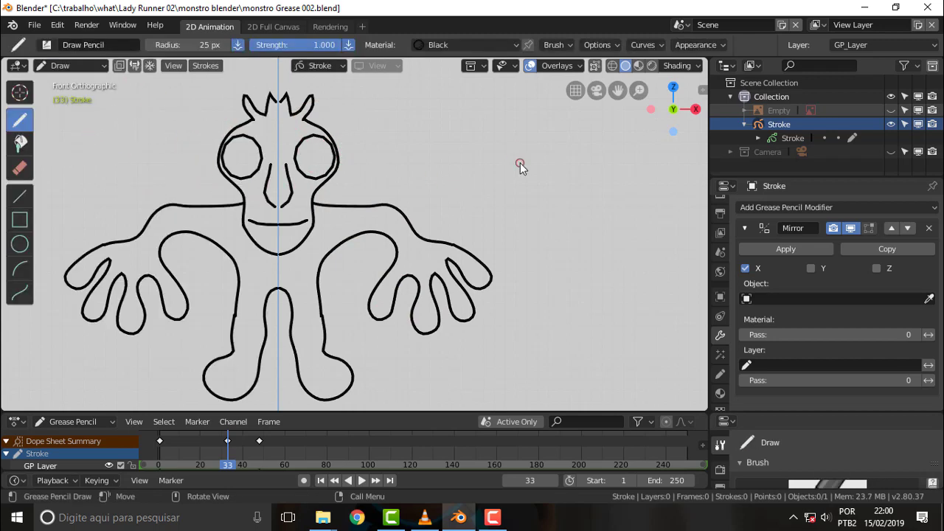
pyautogui.moveTo(520, 163)
pyautogui.mouseDown(button='middle')
pyautogui.moveTo(472, 169)
pyautogui.moveTo(524, 175)
pyautogui.moveTo(512, 174)
pyautogui.mouseUp(button='middle')
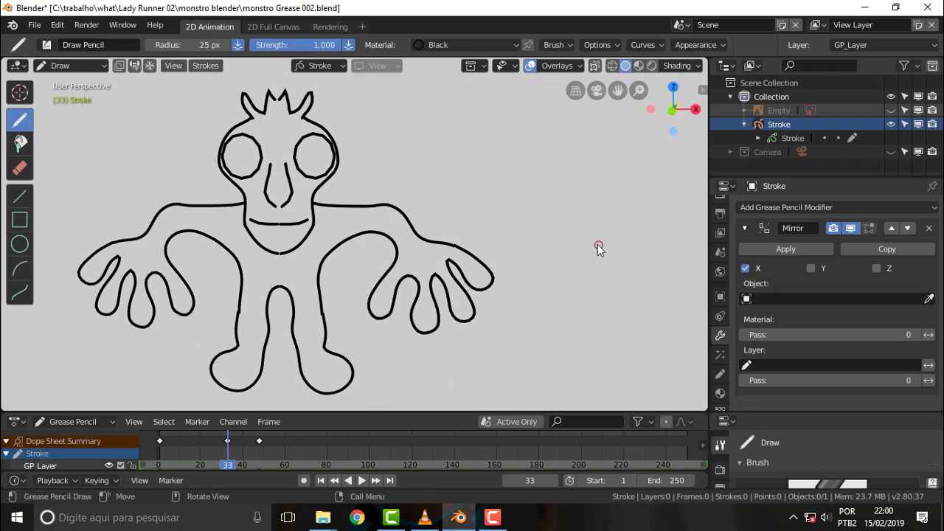
pyautogui.press('KP_1')
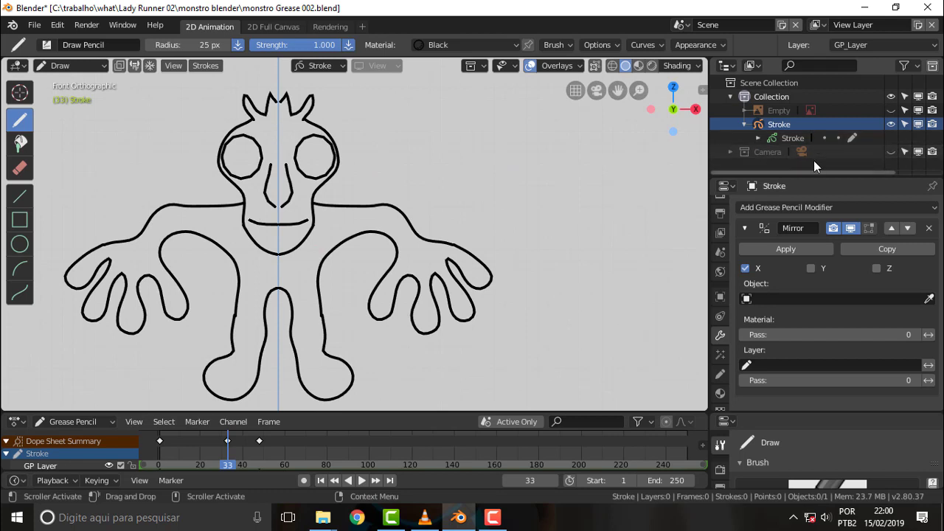
pyautogui.moveTo(462, 253); pyautogui.dragTo(473, 254)
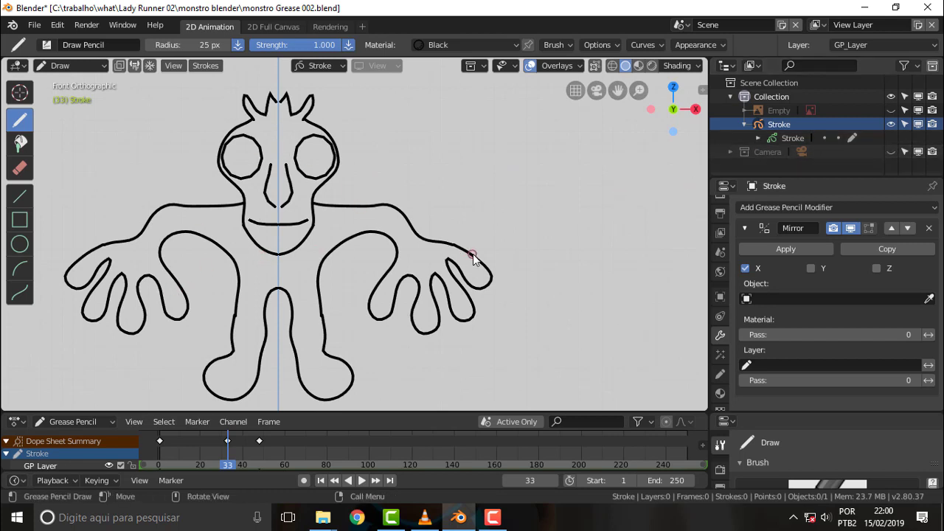
# Step: Check the drawing from right, top and bottom views, finishing on the front view
pyautogui.press('KP_3')
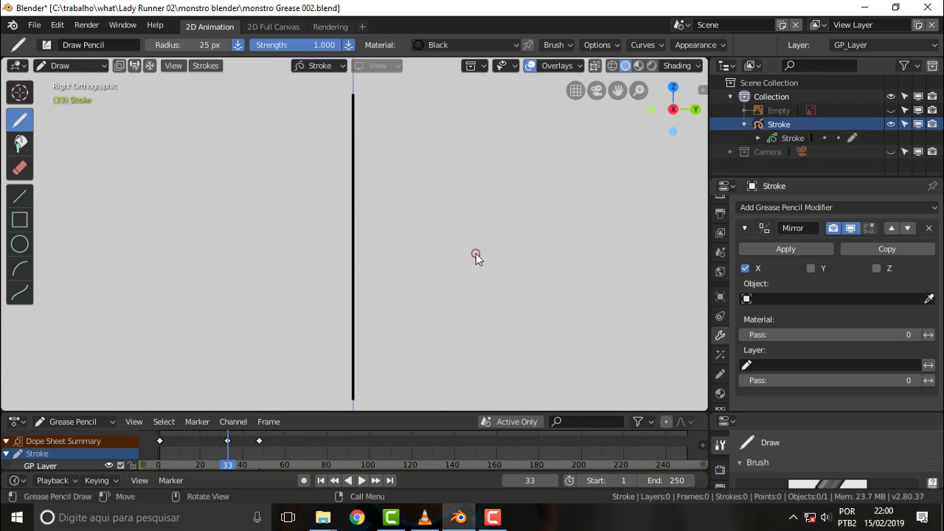
pyautogui.press('KP_4')
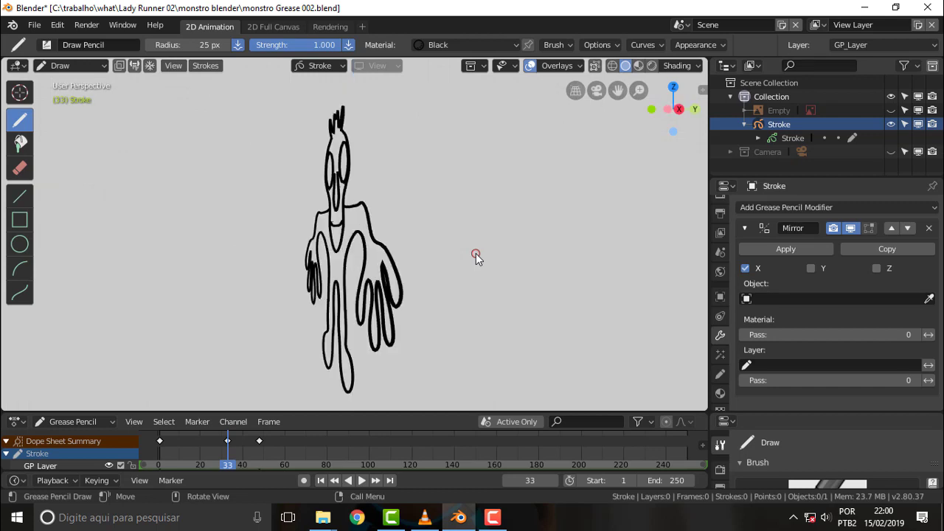
pyautogui.press('KP_7')
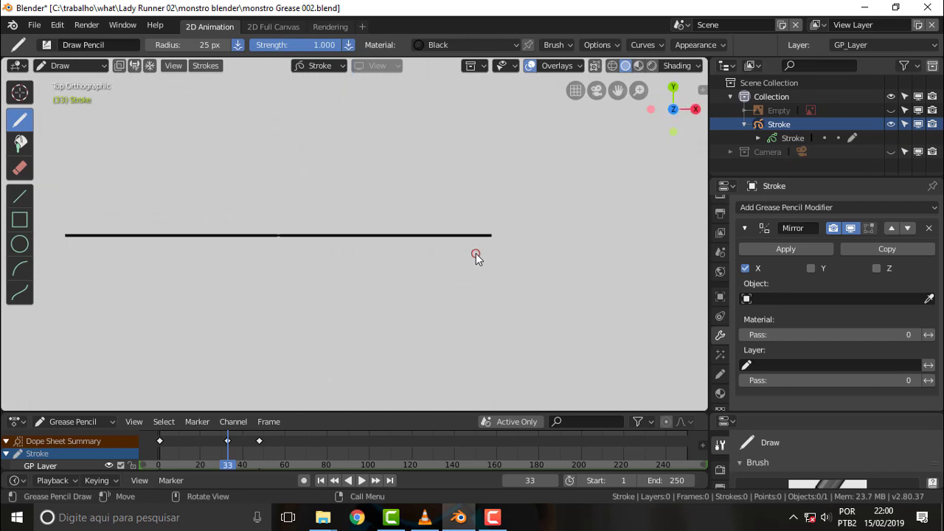
pyautogui.press('KP_1')
pyautogui.press('ctrl+KP_7')
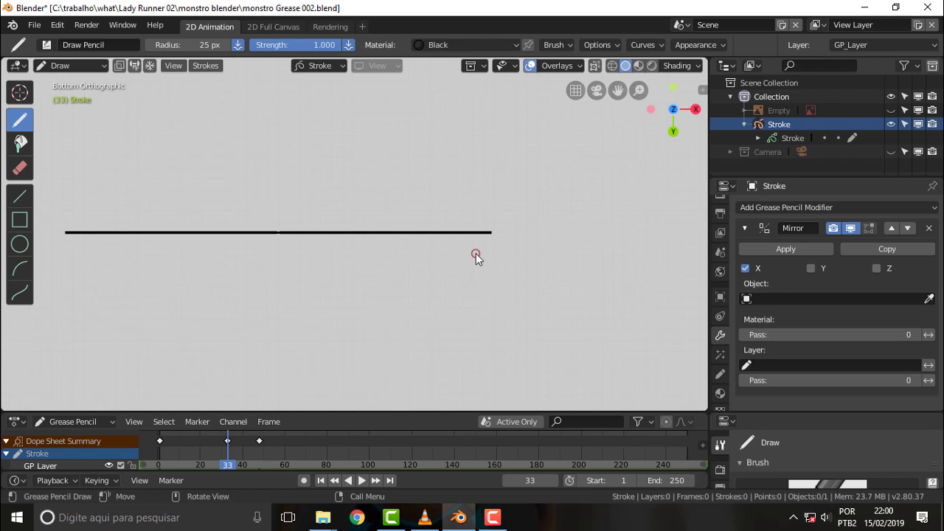
pyautogui.press('KP_3')
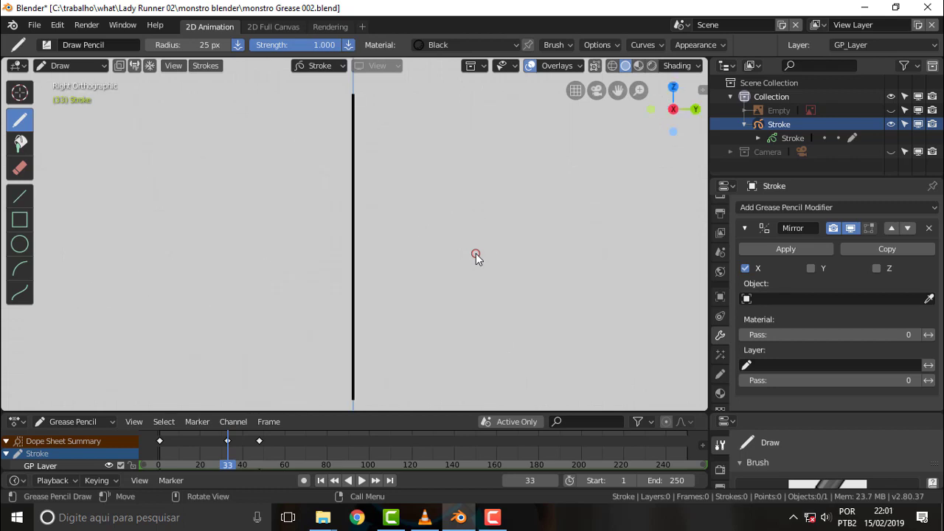
pyautogui.press('KP_1')
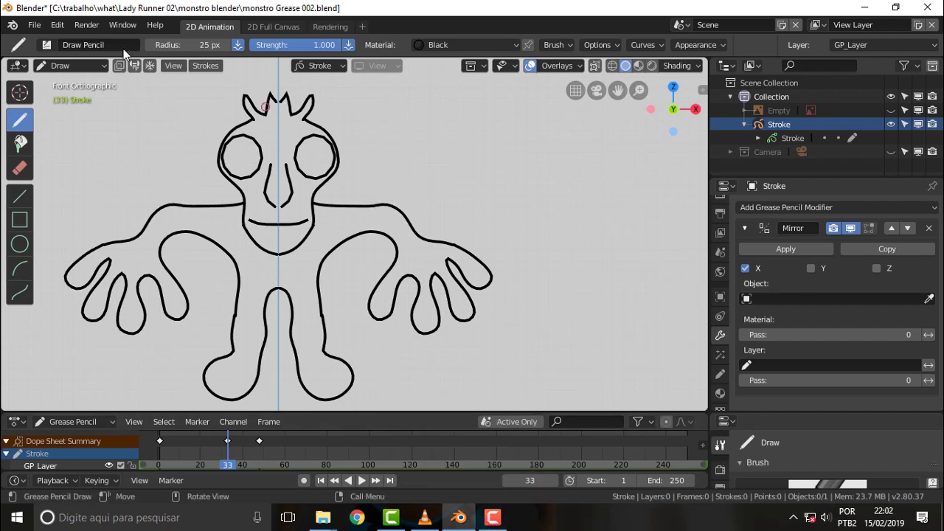
# Step: Enter Edit Mode and enable proportional editing from the header dropdown
pyautogui.click(85, 62)
pyautogui.click(82, 99)
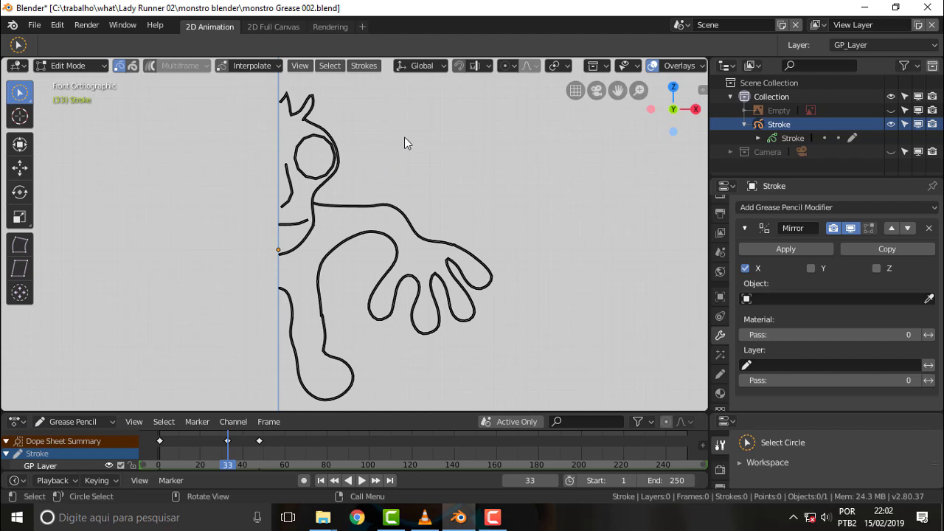
pyautogui.click(505, 66)
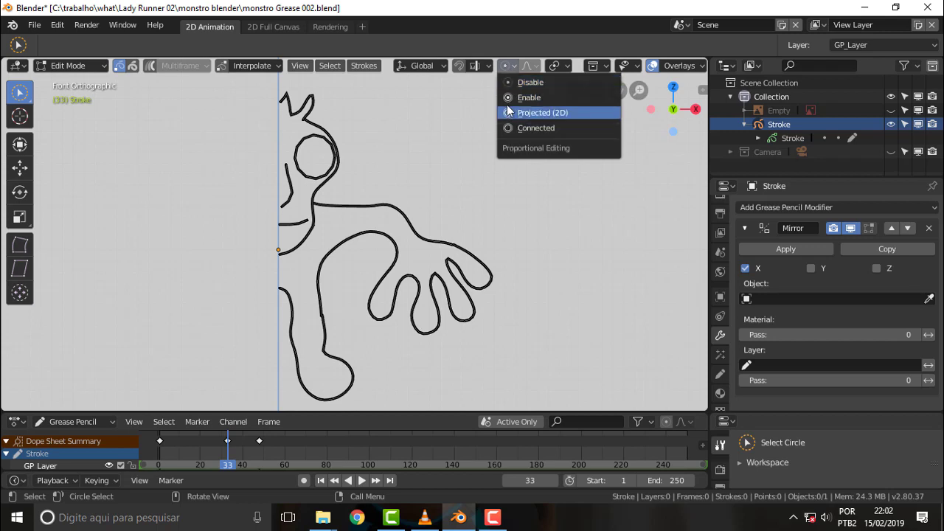
pyautogui.click(508, 100)
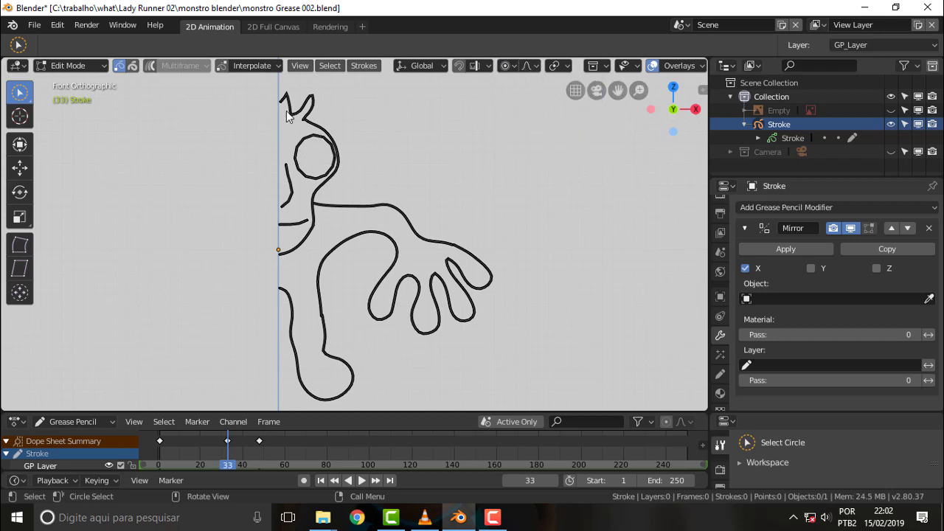
# Step: Circle-select stroke points across the top-right of the head circle and the neck
pyautogui.click(327, 136)
pyautogui.hotkey('ctrl', 'l')
pyautogui.press('c')
pyautogui.press('Escape')
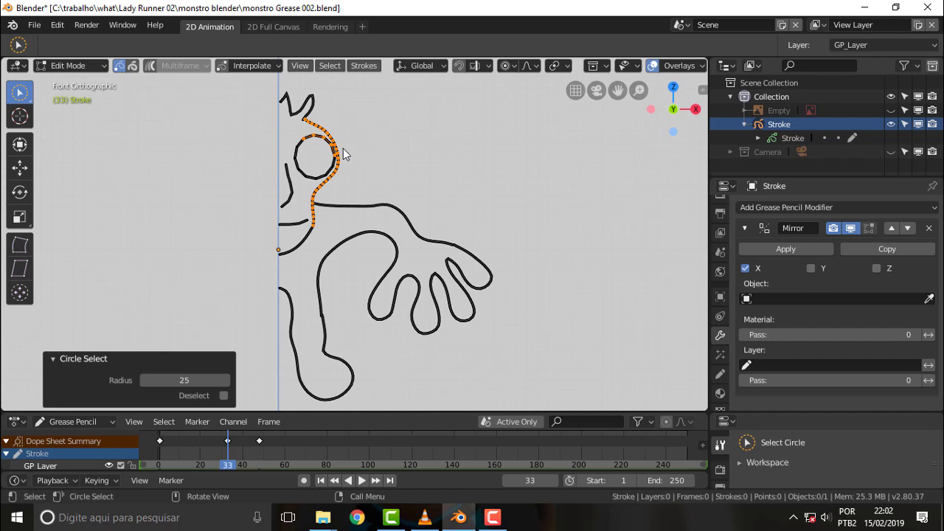
pyautogui.click(530, 66)
pyautogui.press('c')
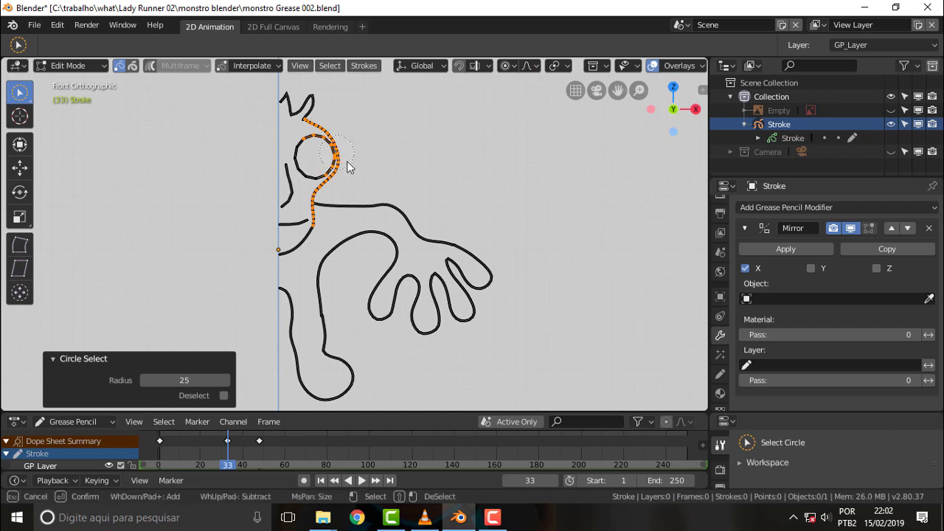
pyautogui.moveTo(347, 164); pyautogui.dragTo(322, 210)
pyautogui.press('Escape')
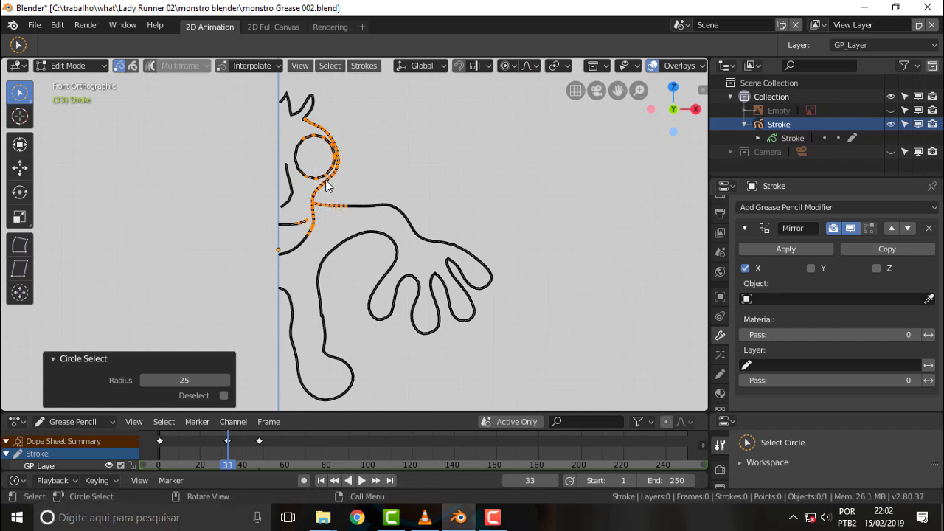
# Step: Set the proportional falloff to Sphere, try selections on the head and neck, then clear them
pyautogui.click(528, 64)
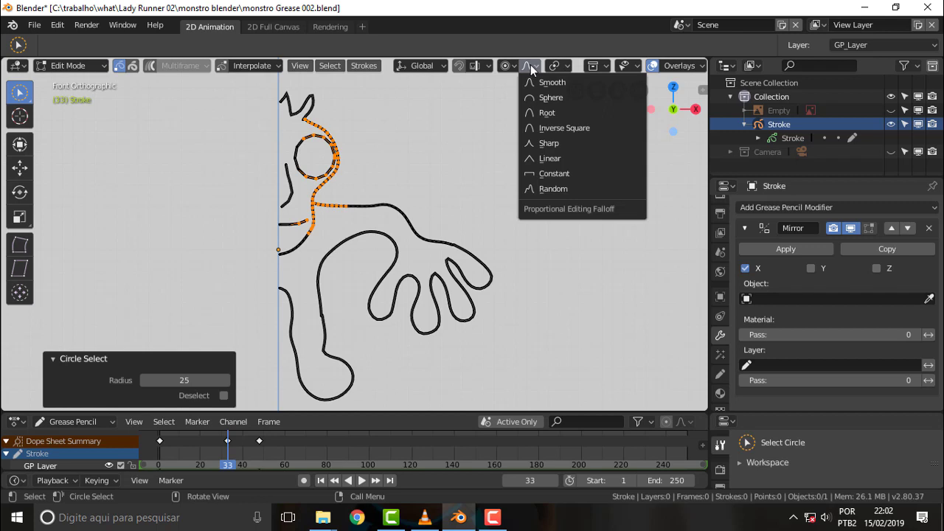
pyautogui.click(557, 99)
pyautogui.moveTo(343, 162)
pyautogui.mouseDown()
pyautogui.moveTo(352, 171)
pyautogui.moveTo(332, 205)
pyautogui.moveTo(390, 217)
pyautogui.moveTo(424, 241)
pyautogui.mouseUp()
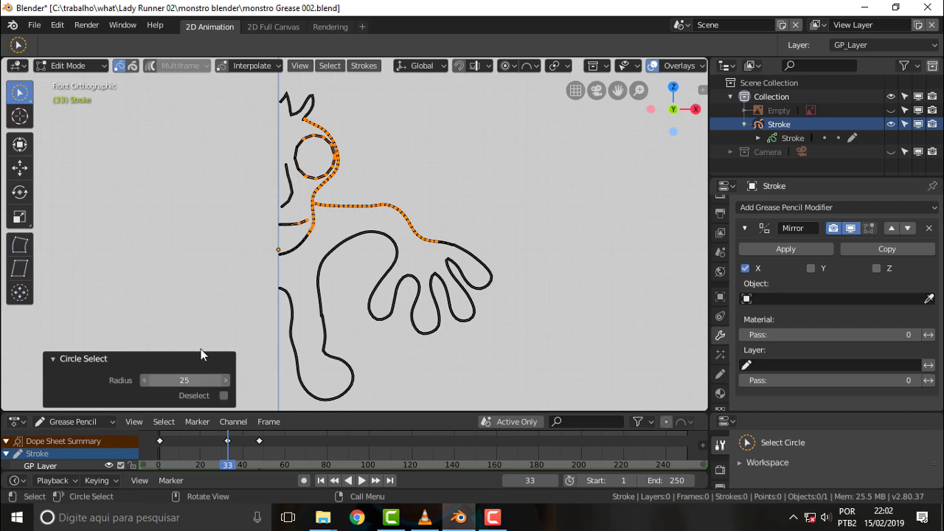
pyautogui.click(171, 269)
pyautogui.click(332, 206)
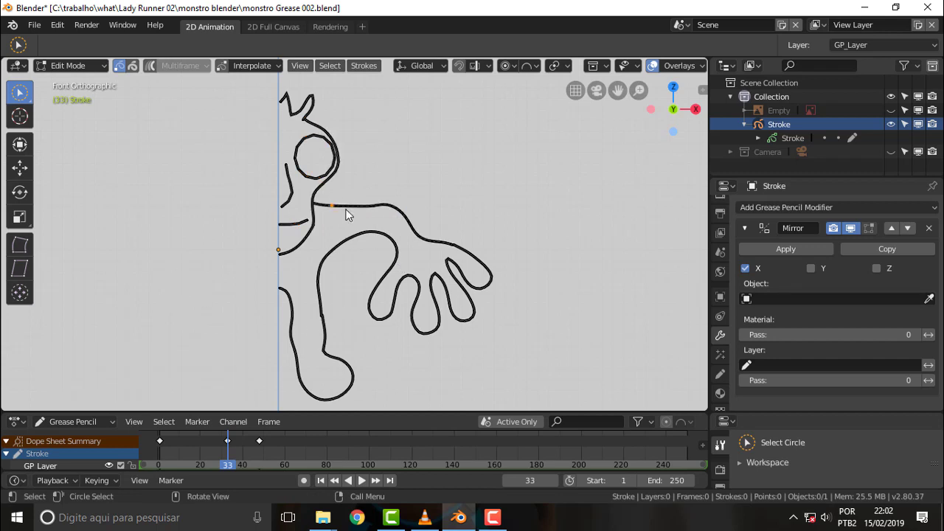
pyautogui.moveTo(348, 215); pyautogui.dragTo(361, 209)
pyautogui.click(419, 388)
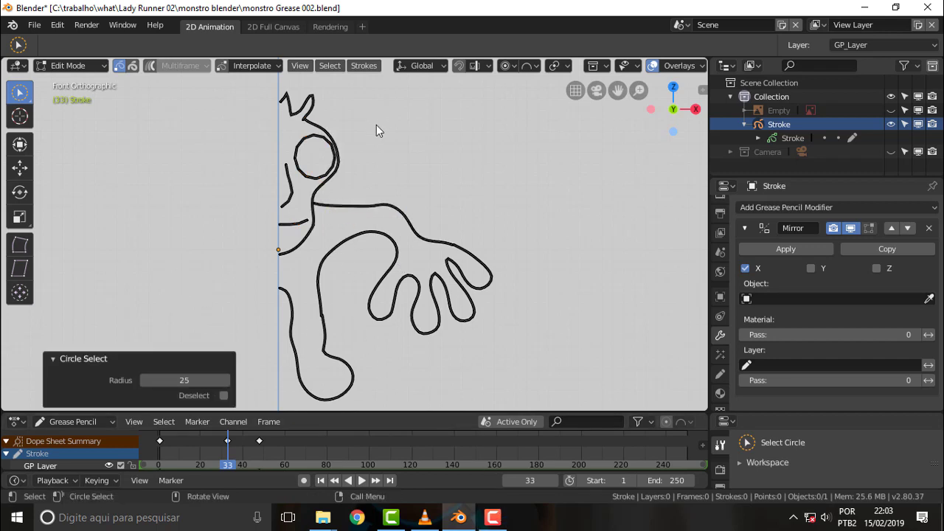
# Step: Turn proportional editing off and tilt the view slightly away from the flat front view
pyautogui.click(85, 67)
pyautogui.click(512, 67)
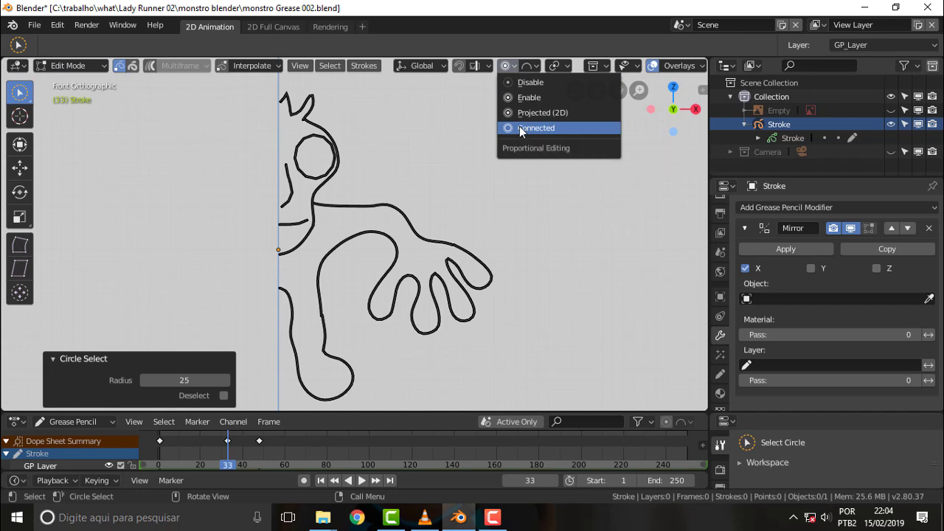
pyautogui.click(331, 142)
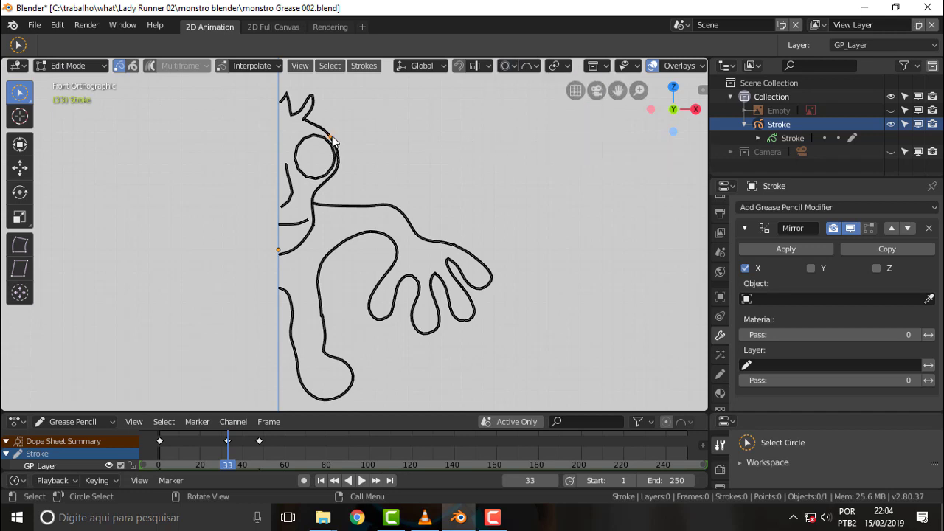
pyautogui.scroll(1, 331, 141)
pyautogui.scroll(1, 331, 141)
pyautogui.scroll(-1, 322, 135)
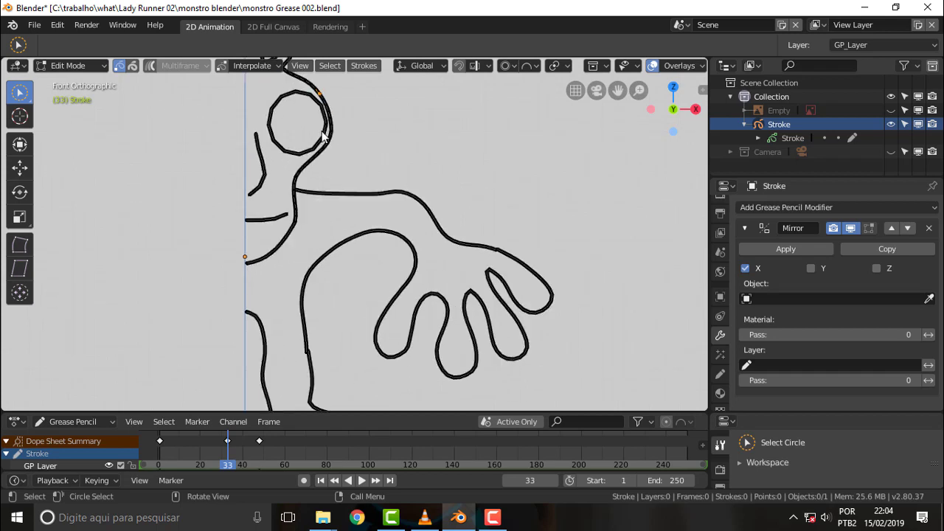
pyautogui.moveTo(322, 135)
pyautogui.mouseDown(button='middle')
pyautogui.moveTo(362, 120)
pyautogui.moveTo(331, 133)
pyautogui.mouseUp(button='middle')
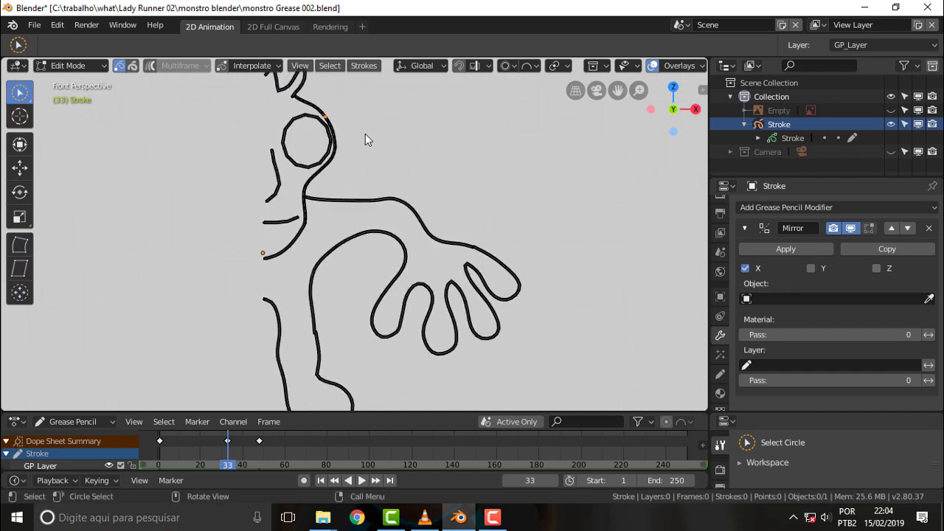
# Step: Turn proportional editing back on and select points along the head circle and neck
pyautogui.rightClick(314, 148)
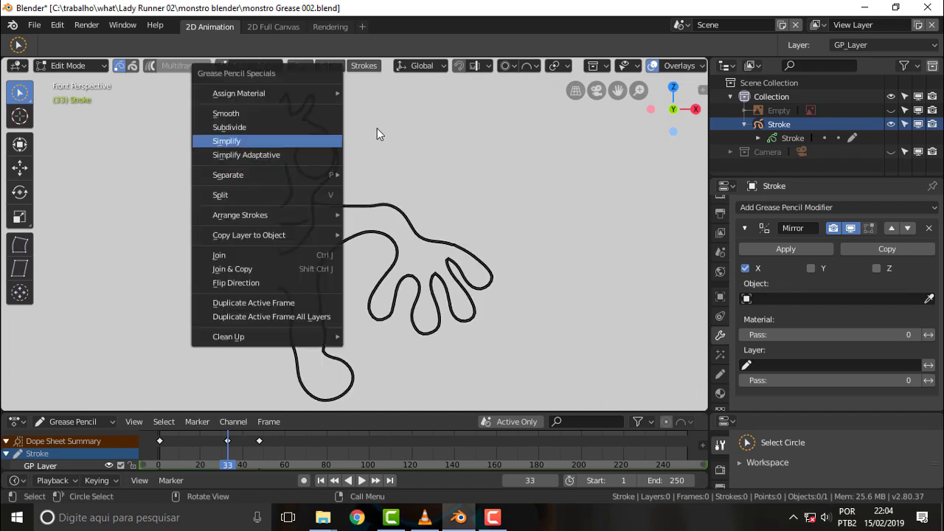
pyautogui.click(507, 68)
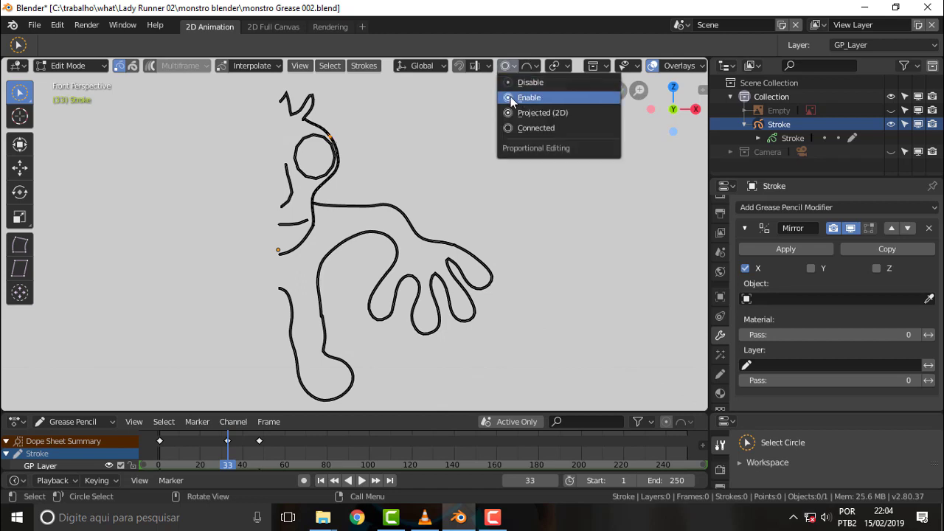
pyautogui.click(510, 98)
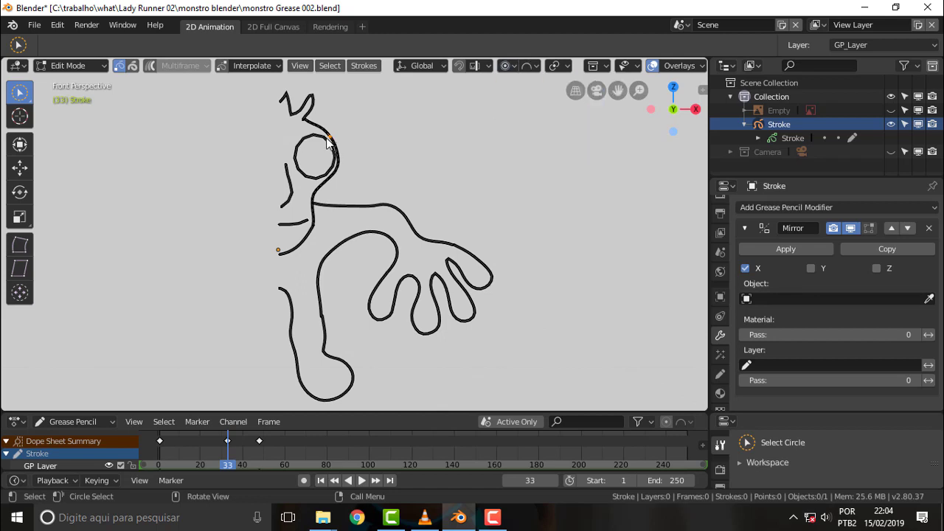
pyautogui.moveTo(328, 142)
pyautogui.mouseDown()
pyautogui.moveTo(340, 151)
pyautogui.moveTo(325, 195)
pyautogui.mouseUp()
pyautogui.rightClick(325, 193)
pyautogui.press('w')
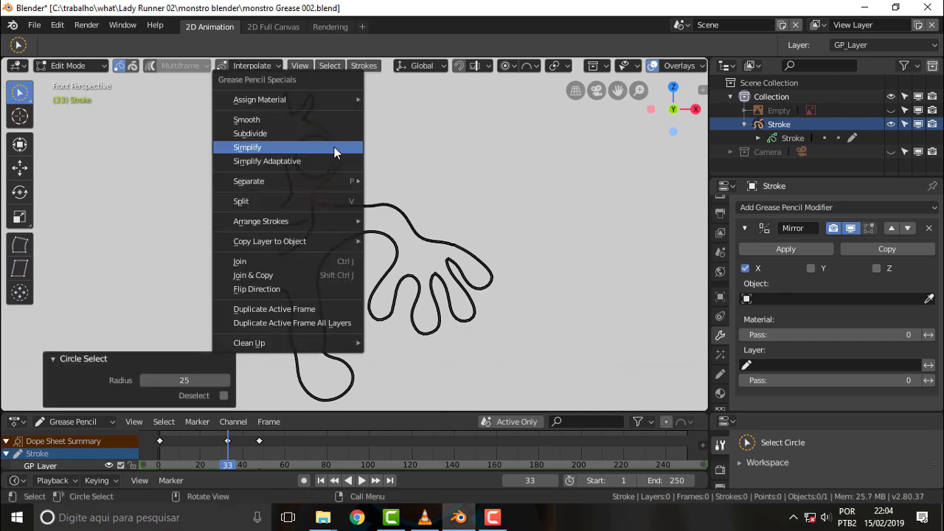
pyautogui.press('Escape')
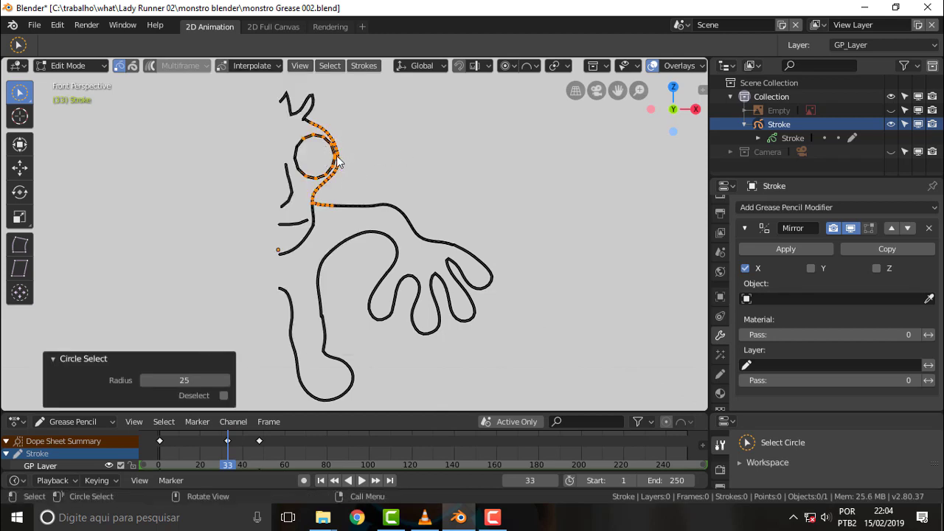
# Step: Circle-select more head-circle points, check the falloff list, then clear the selection
pyautogui.click(337, 157)
pyautogui.press('c')
pyautogui.moveTo(339, 161); pyautogui.dragTo(334, 171)
pyautogui.rightClick(333, 171)
pyautogui.click(534, 65)
pyautogui.click(416, 135)
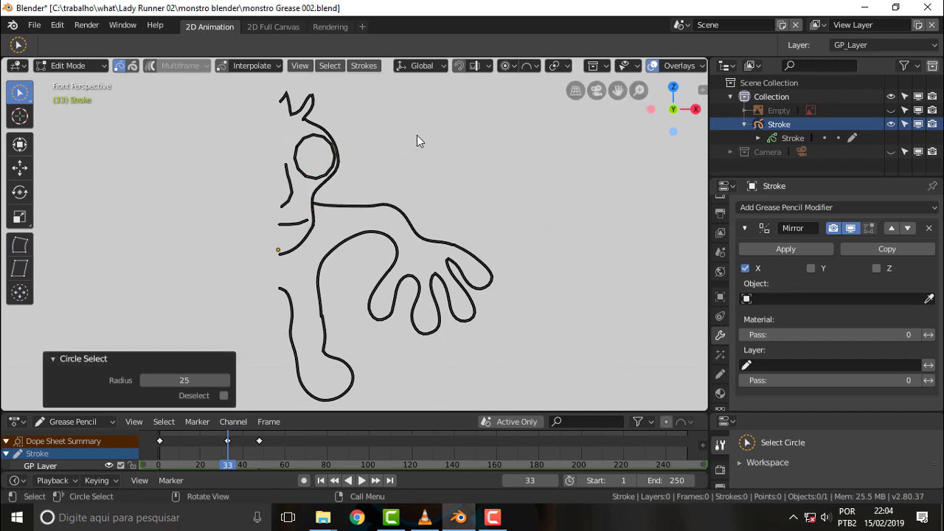
# Step: Leave Edit Mode to view the mirrored character, return to Edit Mode, and open Pivot Point options
pyautogui.click(790, 136)
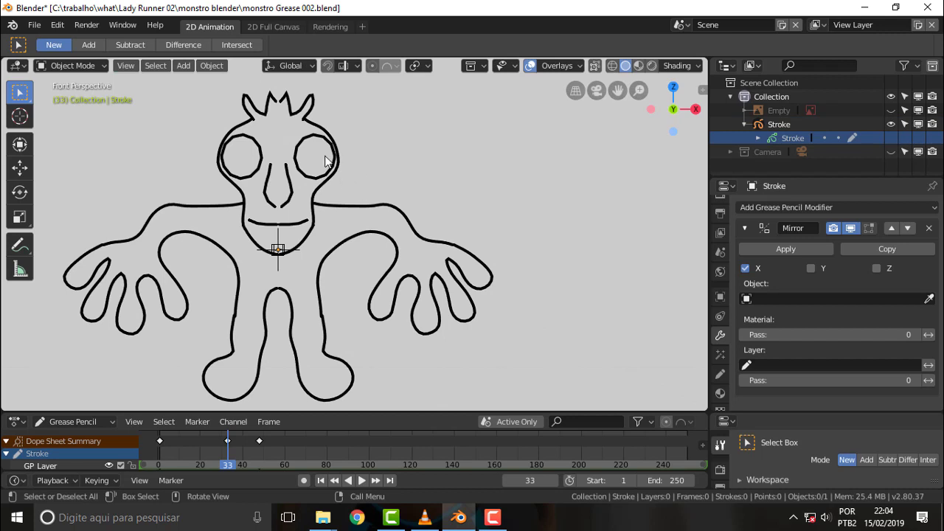
pyautogui.click(66, 68)
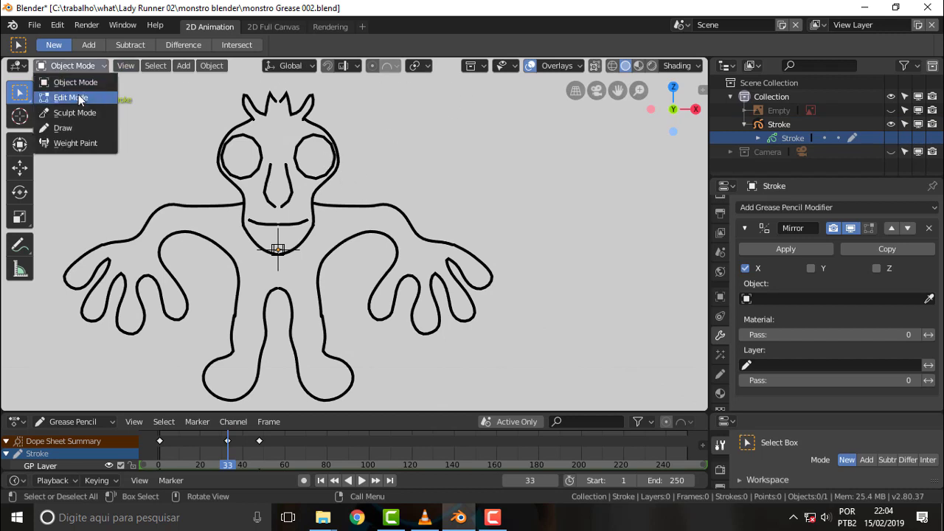
pyautogui.click(80, 97)
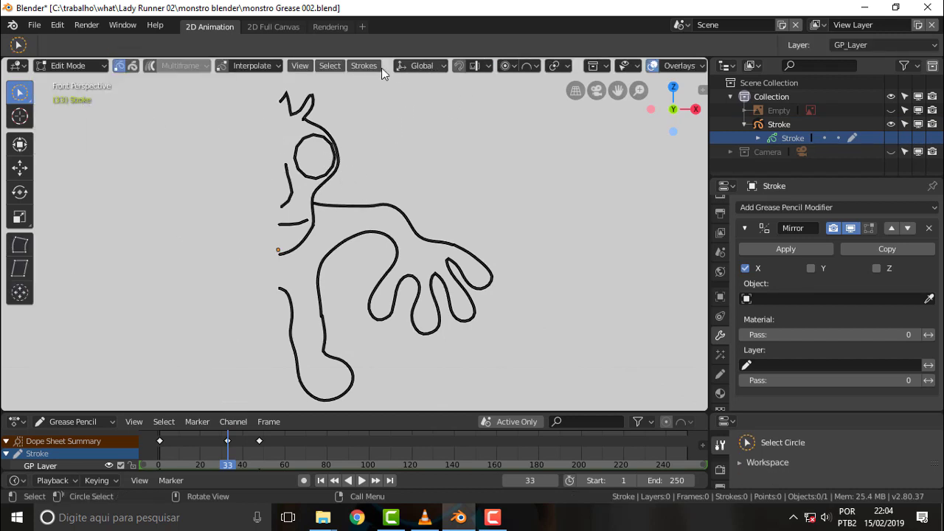
pyautogui.click(514, 65)
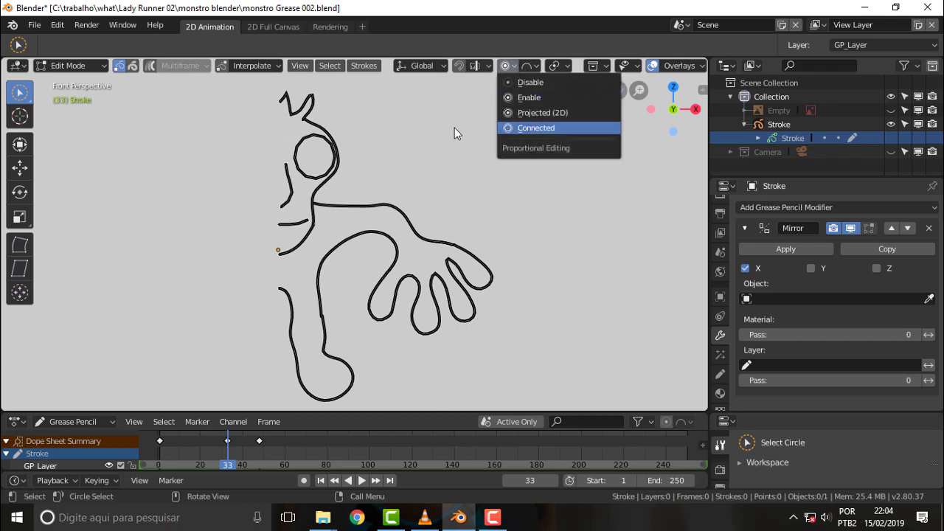
pyautogui.click(502, 111)
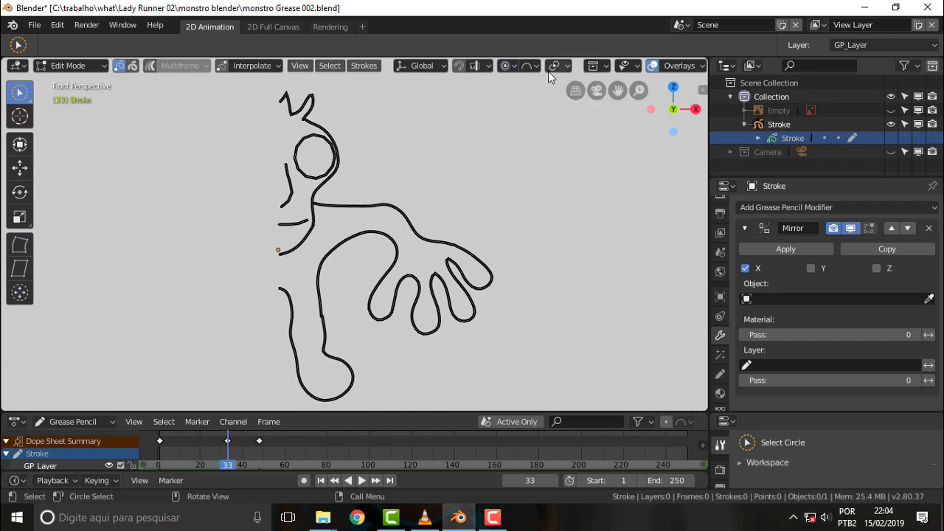
pyautogui.click(567, 66)
# Step: Circle-select the head's right side, neck, arm and hand fingers of the stroke
pyautogui.press('c')
pyautogui.moveTo(325, 140); pyautogui.dragTo(379, 169)
pyautogui.press('Escape')
pyautogui.moveTo(334, 198); pyautogui.dragTo(491, 295)
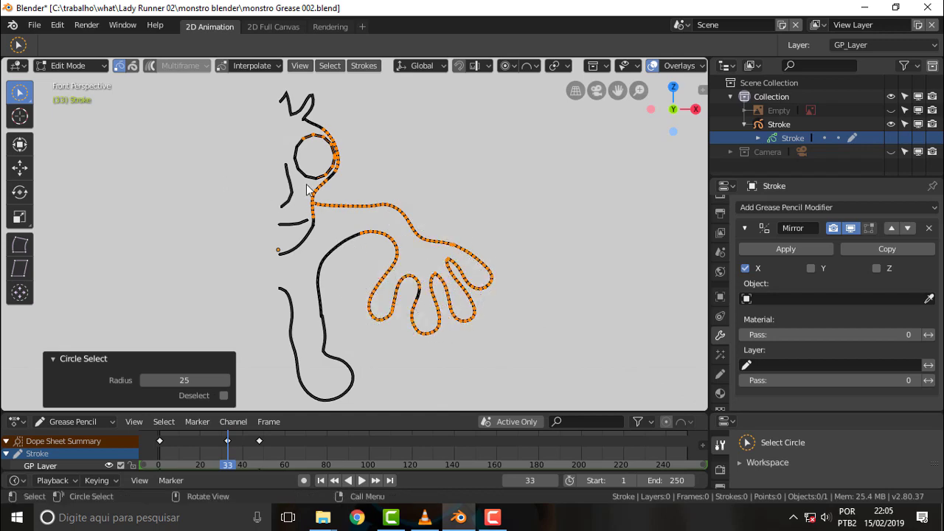
pyautogui.moveTo(348, 176); pyautogui.dragTo(362, 180, button='middle')
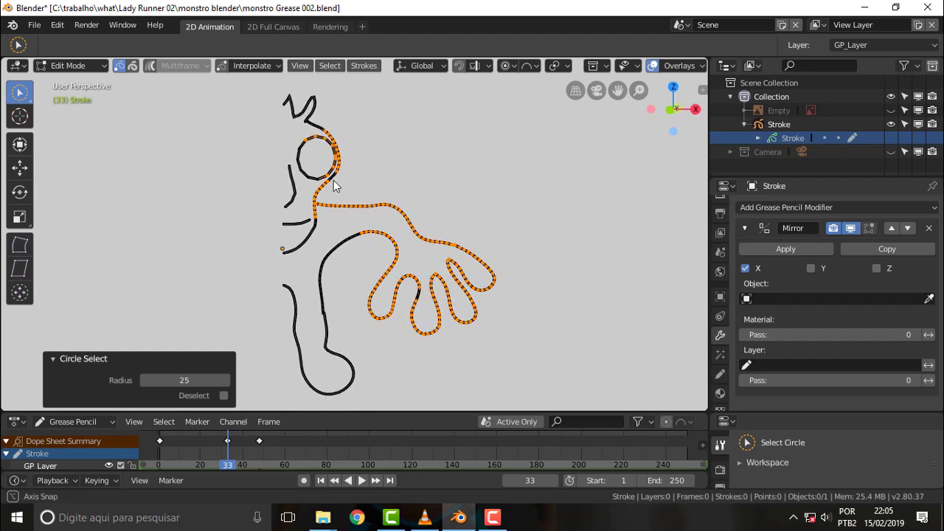
pyautogui.moveTo(362, 180); pyautogui.dragTo(366, 181, button='middle')
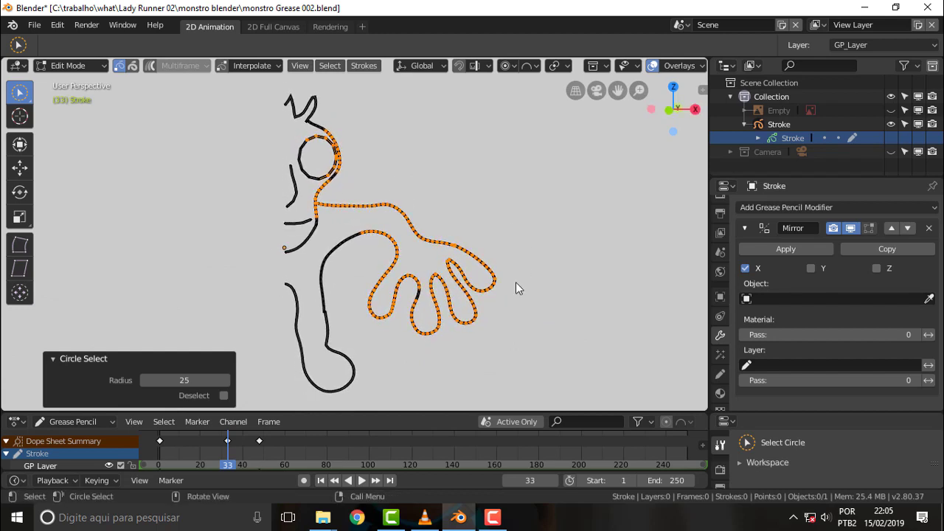
# Step: Select the Stroke object in the outliner and adjust the zoom on it
pyautogui.click(775, 126)
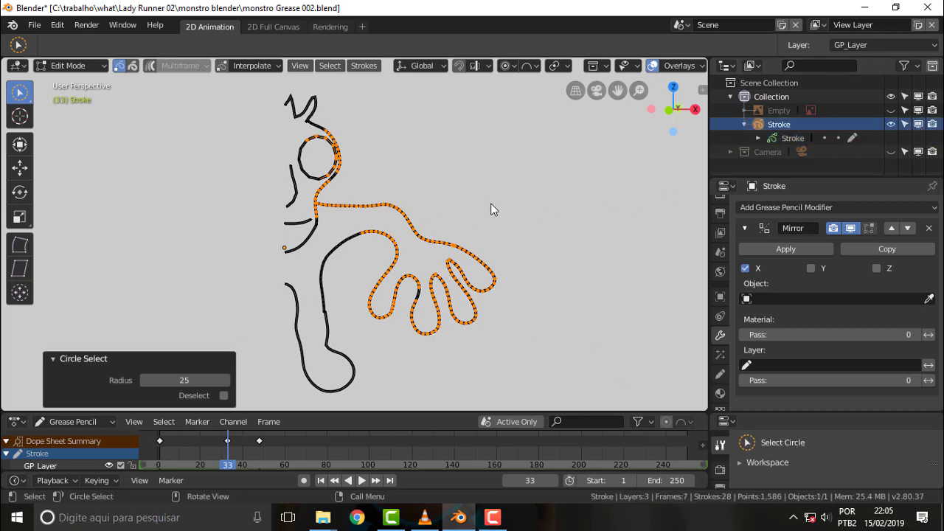
pyautogui.scroll(2, 397, 235)
pyautogui.scroll(3, 396, 234)
pyautogui.scroll(-2, 398, 234)
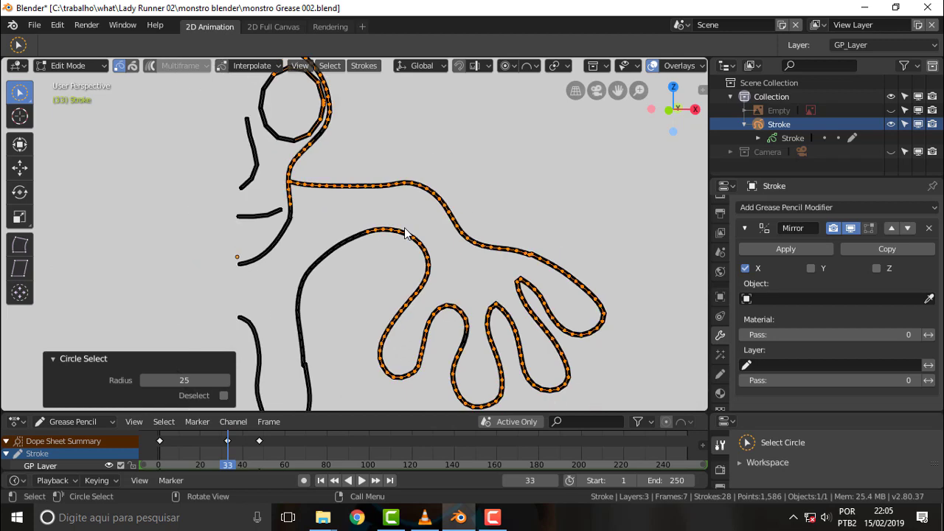
pyautogui.scroll(2, 404, 232)
pyautogui.scroll(-2, 404, 232)
pyautogui.scroll(-1, 404, 233)
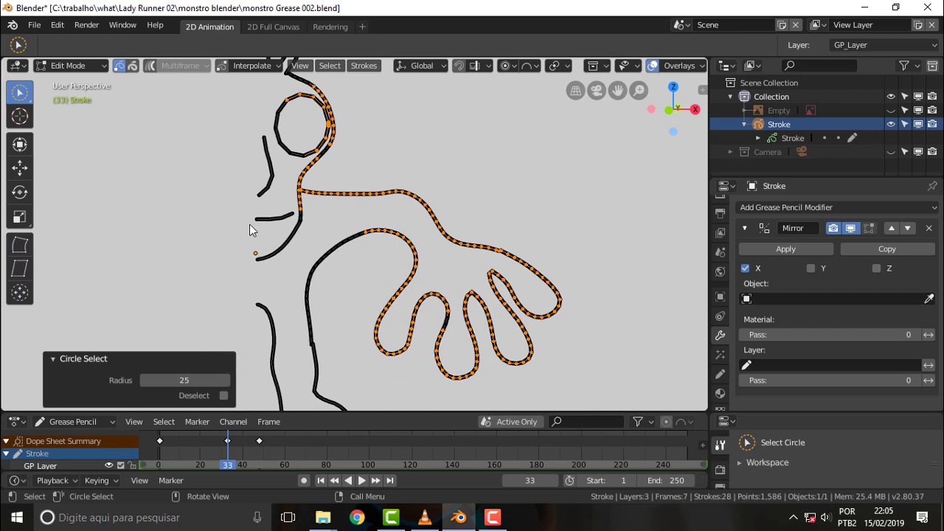
# Step: In Sculpt Mode, use the Push brush to reshape the shoulder line into a dip
pyautogui.click(72, 64)
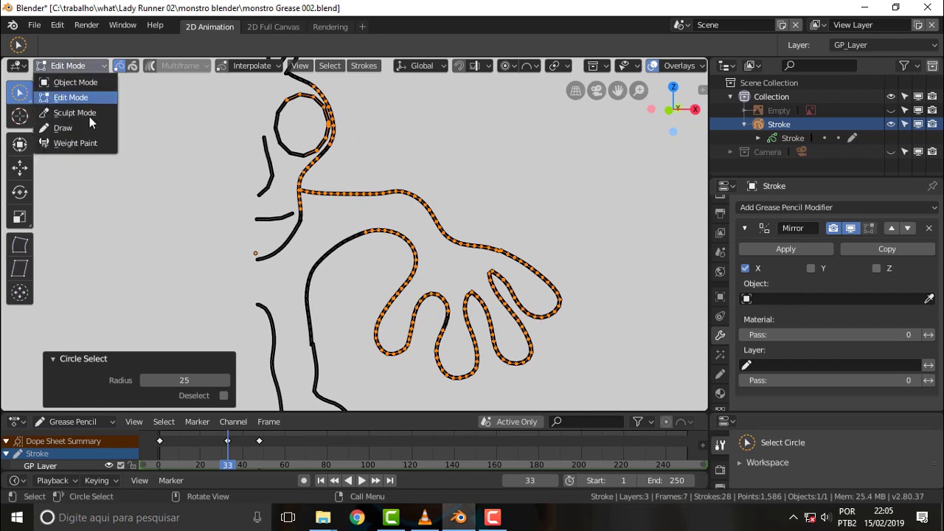
pyautogui.click(89, 117)
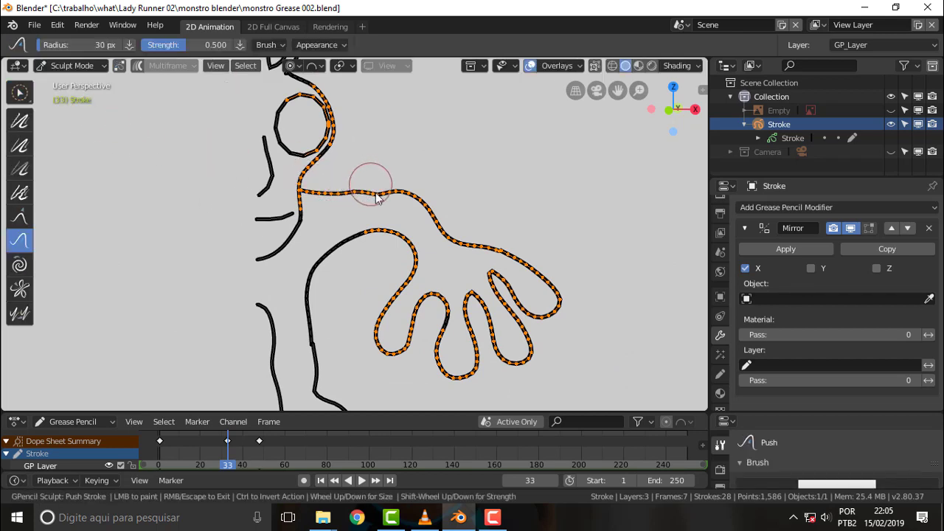
pyautogui.moveTo(369, 185)
pyautogui.mouseDown()
pyautogui.moveTo(401, 205)
pyautogui.moveTo(398, 188)
pyautogui.mouseUp()
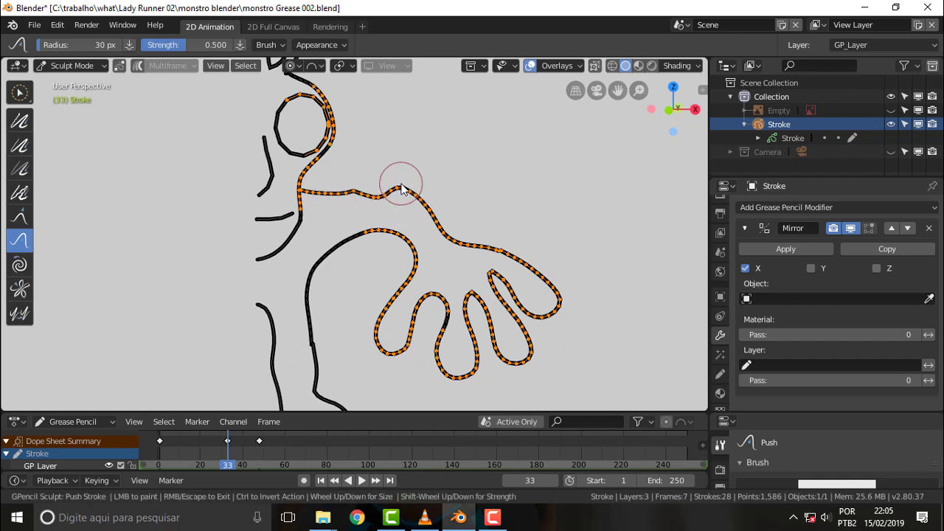
pyautogui.moveTo(351, 208); pyautogui.dragTo(427, 213)
# Step: Smooth the arm stroke's bumps and a sharp fingertip corner, then return to Edit Mode
pyautogui.click(21, 126)
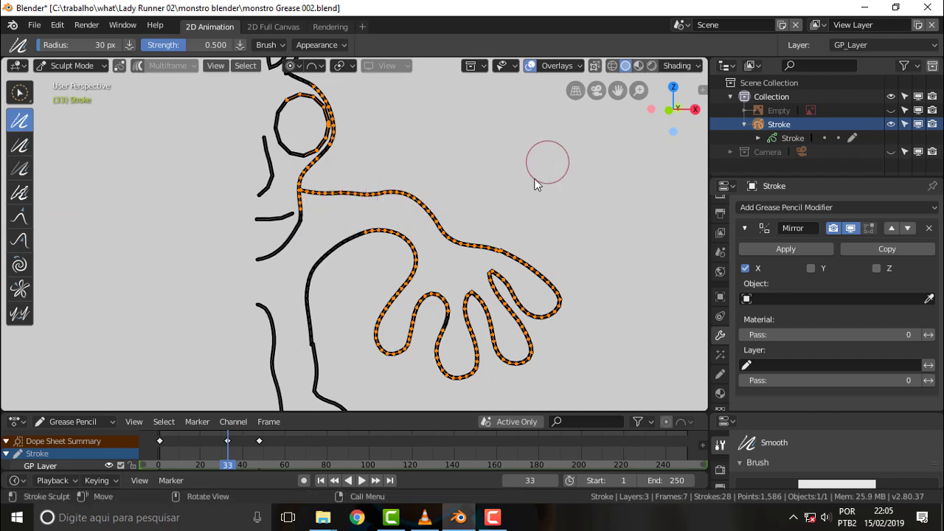
pyautogui.moveTo(463, 276); pyautogui.dragTo(454, 333)
pyautogui.moveTo(502, 278); pyautogui.dragTo(509, 270)
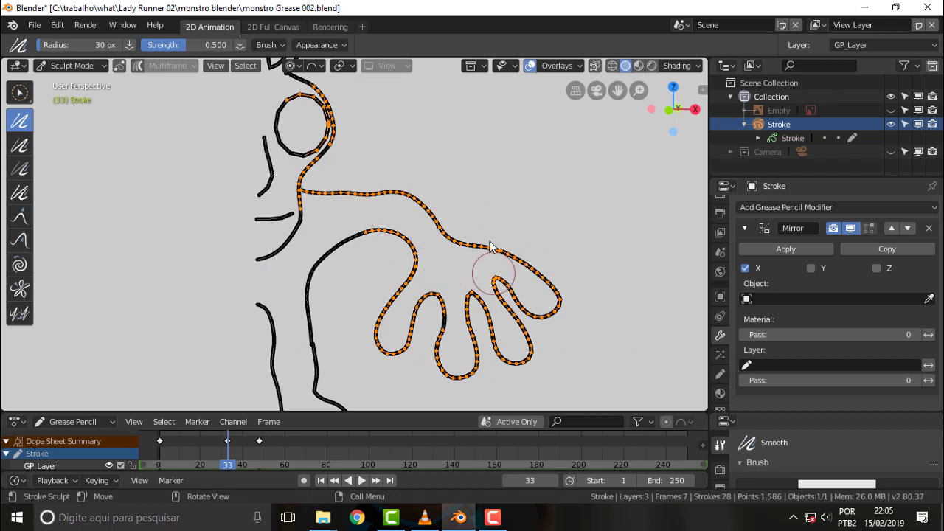
pyautogui.scroll(-1, 468, 138)
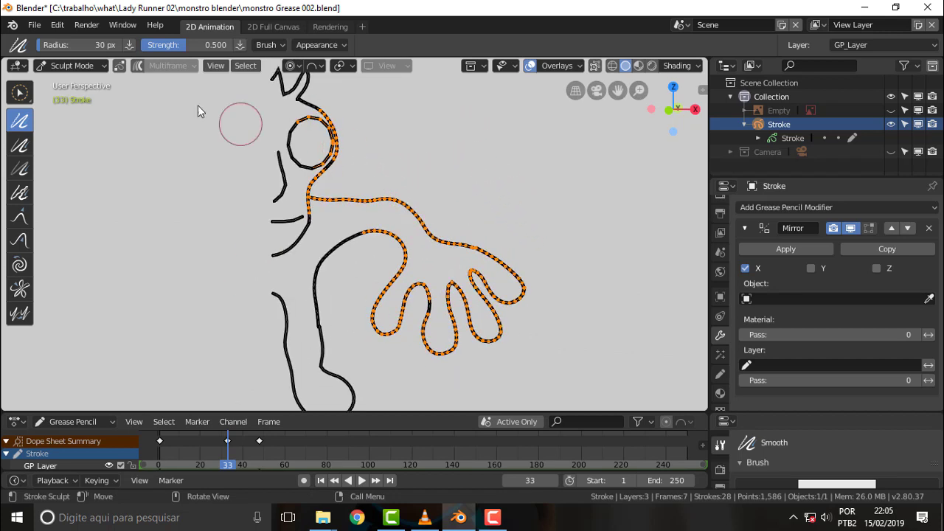
pyautogui.click(63, 66)
pyautogui.click(71, 97)
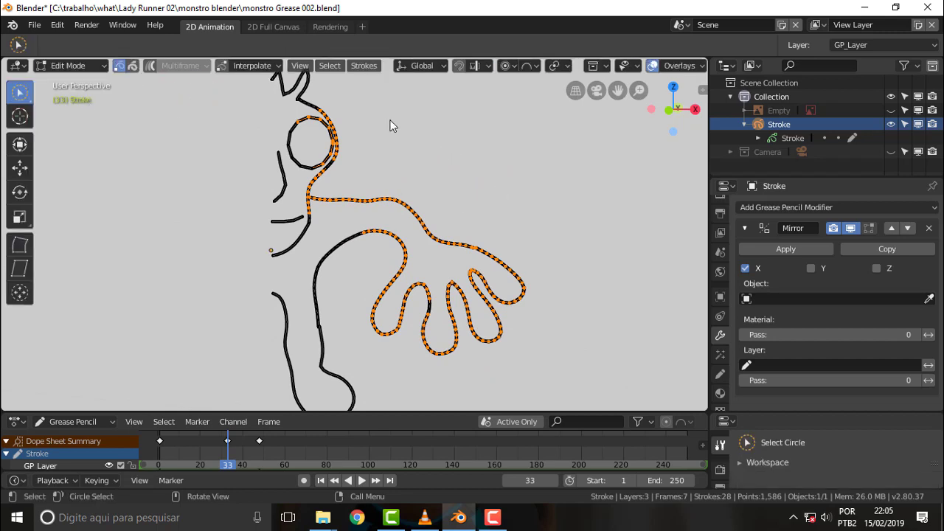
# Step: Convert the arm stroke to a Bezier Curve with Link Strokes off, select GP_Layer, and deselect the strokes
pyautogui.click(365, 66)
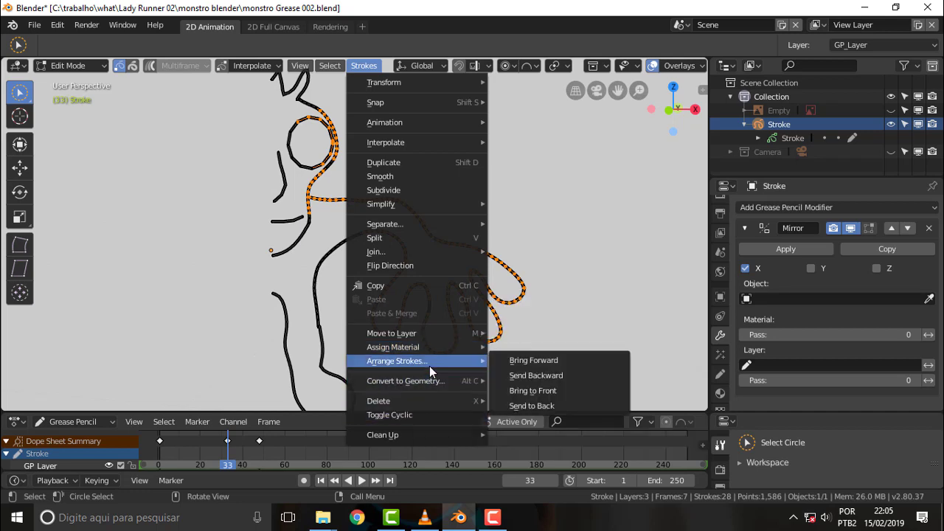
pyautogui.moveTo(405, 381)
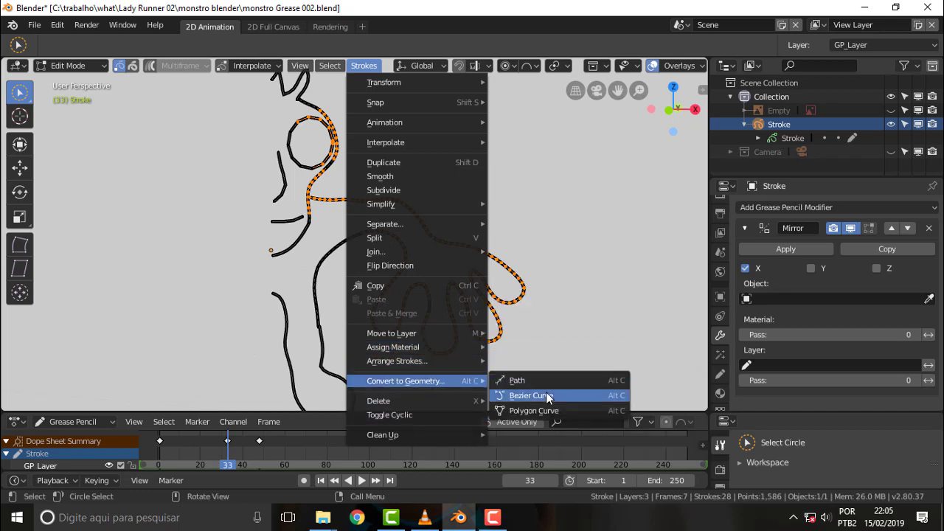
pyautogui.click(548, 396)
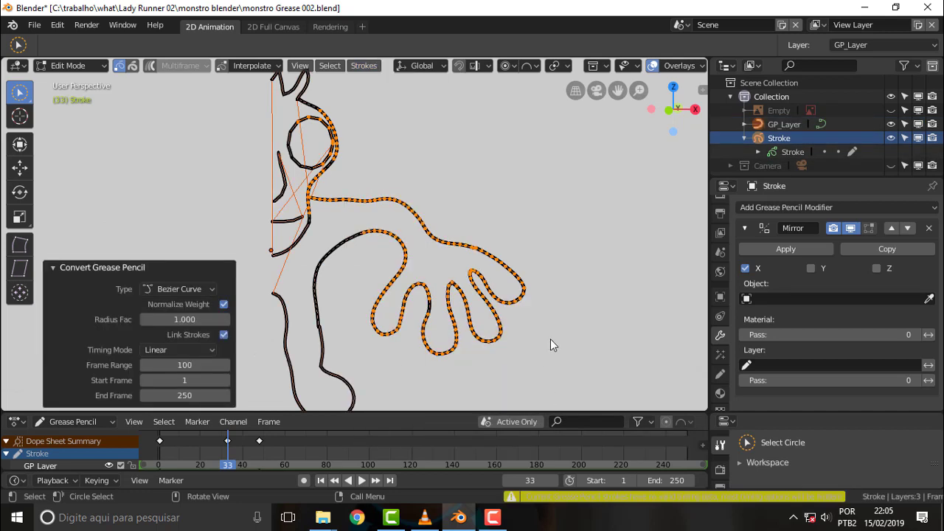
pyautogui.click(223, 335)
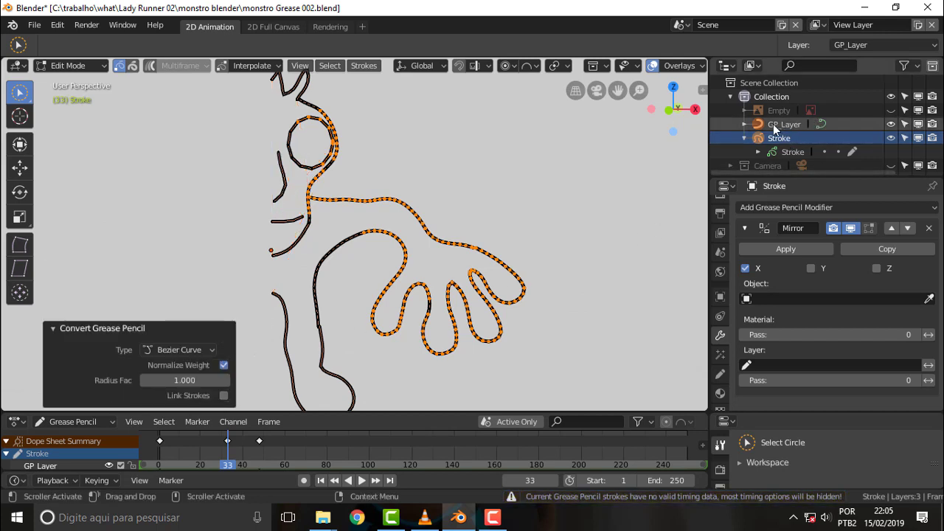
pyautogui.click(773, 124)
pyautogui.click(744, 124)
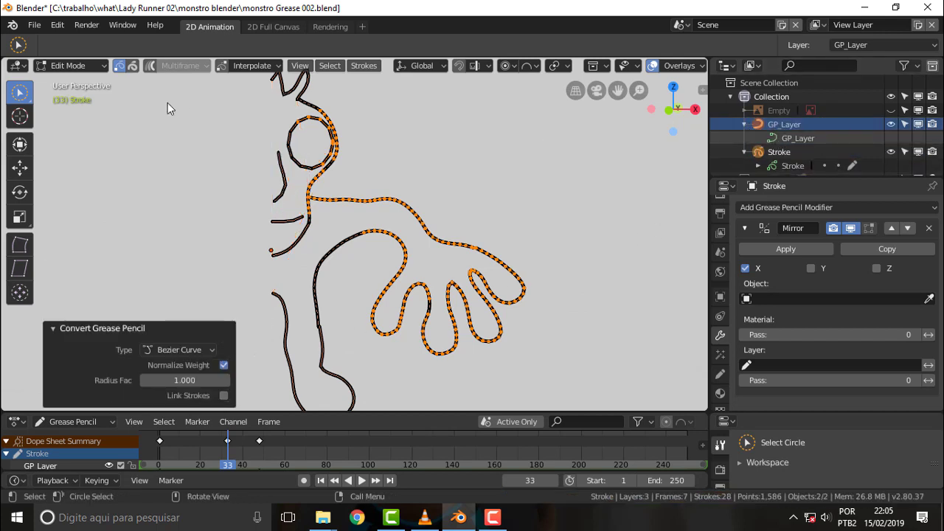
pyautogui.click(432, 161)
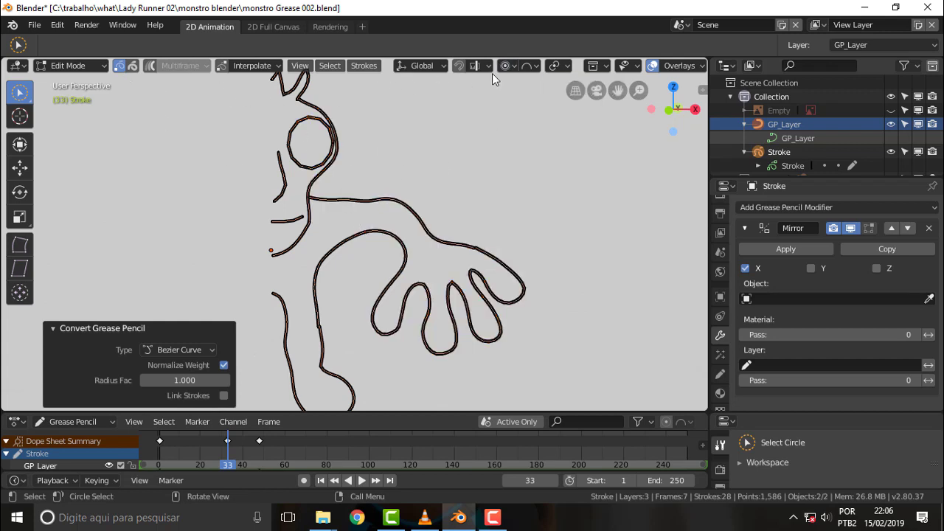
pyautogui.click(78, 66)
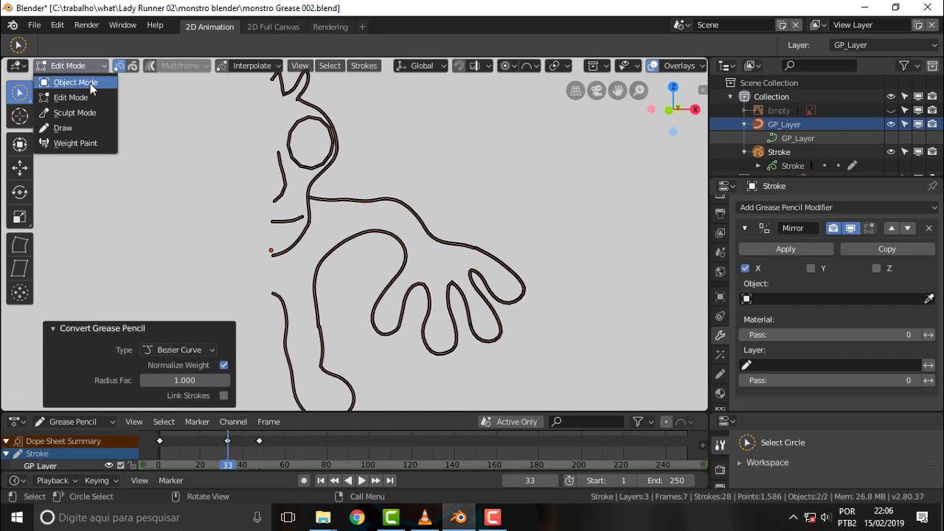
pyautogui.click(88, 105)
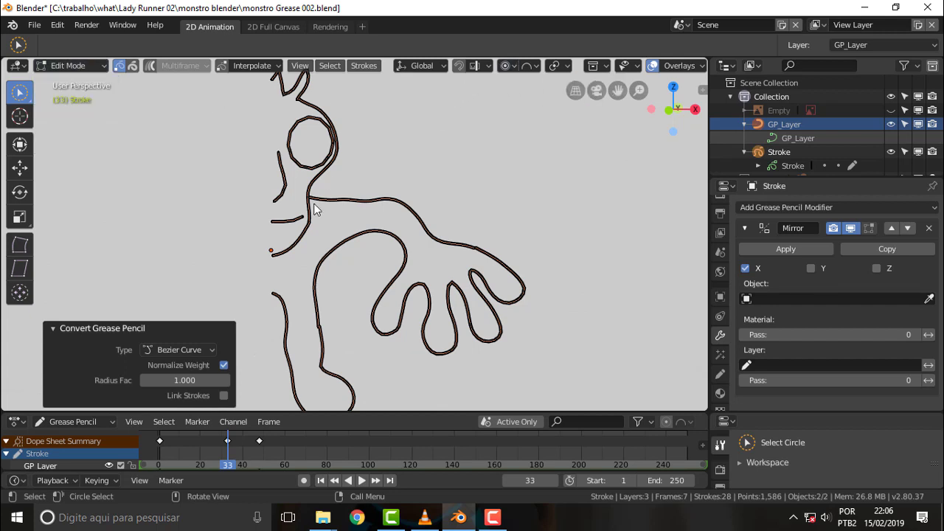
pyautogui.press('c')
pyautogui.moveTo(347, 197); pyautogui.dragTo(454, 249)
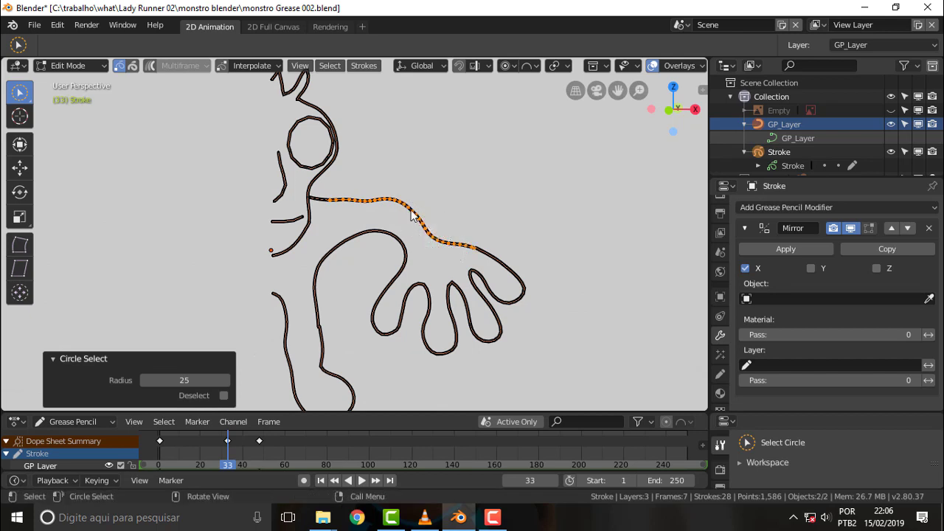
pyautogui.click(383, 202)
pyautogui.scroll(2, 368, 207)
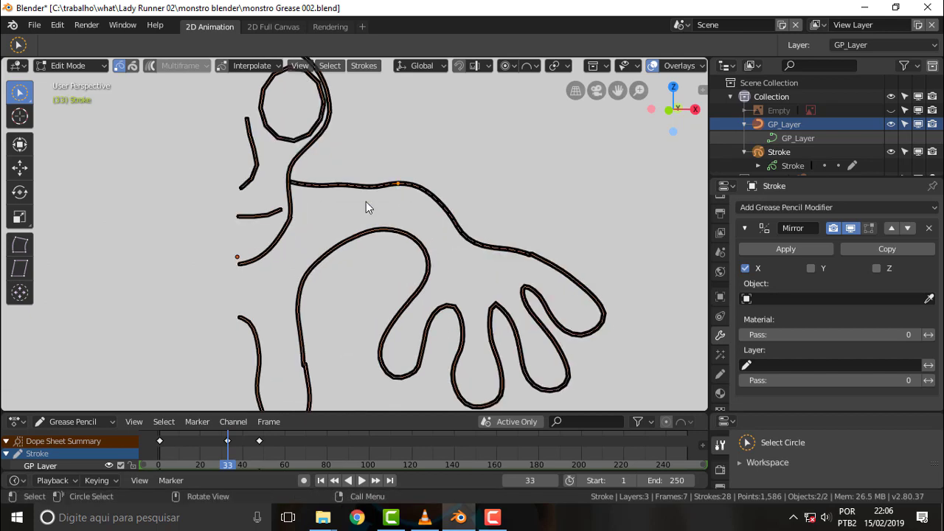
pyautogui.scroll(-2, 369, 204)
pyautogui.moveTo(369, 204); pyautogui.dragTo(436, 188, button='middle')
pyautogui.scroll(-2, 475, 157)
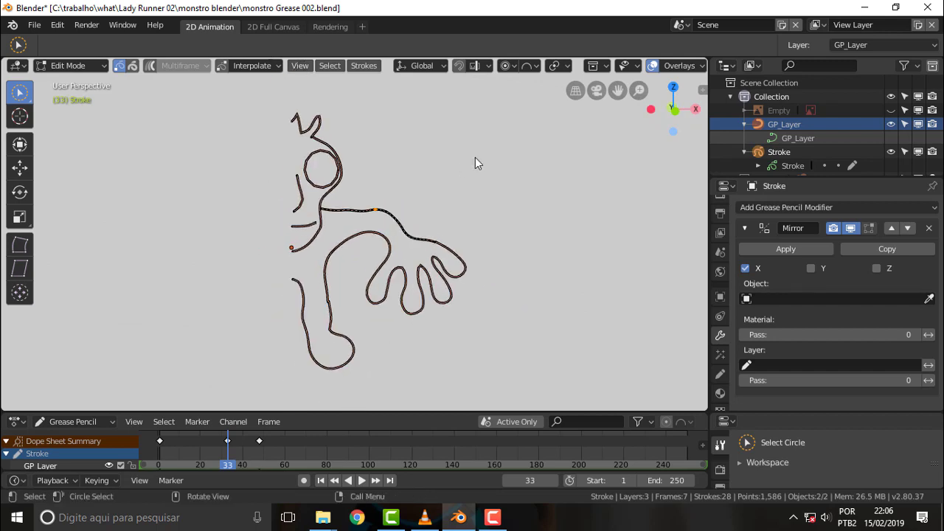
pyautogui.scroll(2, 475, 157)
pyautogui.moveTo(475, 157)
pyautogui.mouseDown(button='middle')
pyautogui.moveTo(453, 163)
pyautogui.moveTo(467, 162)
pyautogui.mouseUp(button='middle')
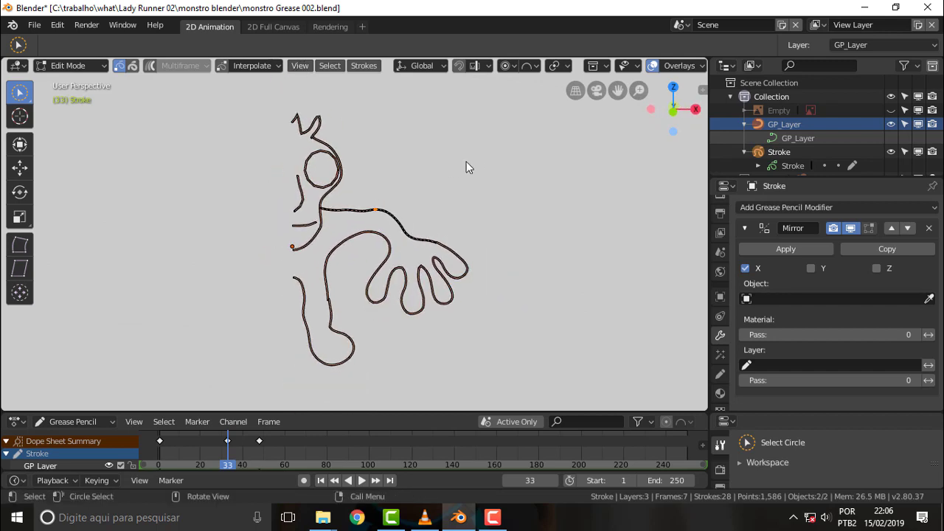
pyautogui.click(72, 66)
# Step: Return to Object Mode and centre the whole mirrored monster in the view
pyautogui.click(74, 78)
pyautogui.scroll(3, 374, 211)
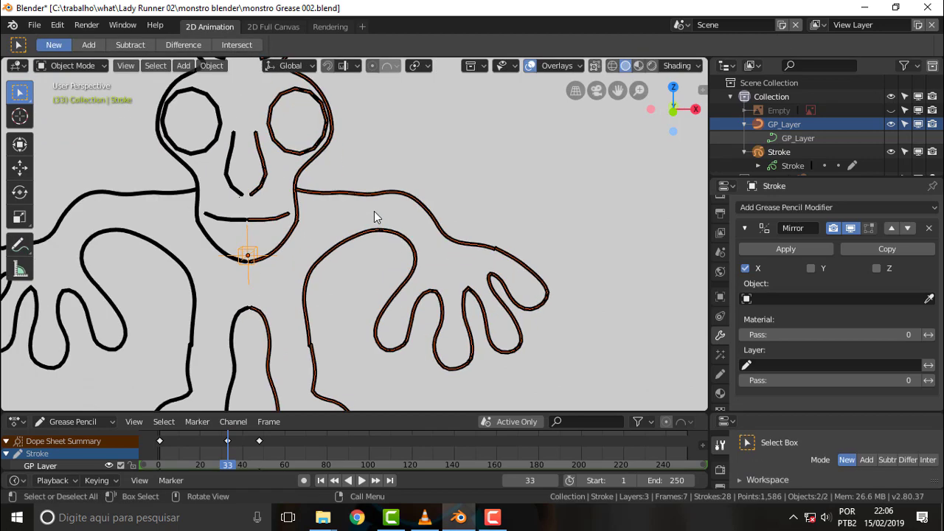
pyautogui.scroll(-2, 374, 211)
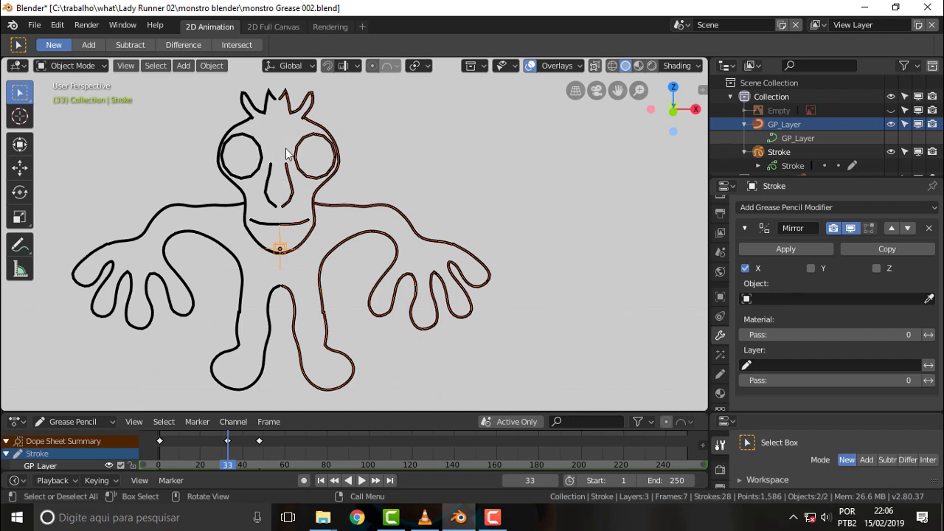
pyautogui.scroll(1, 359, 226)
pyautogui.scroll(-1, 359, 226)
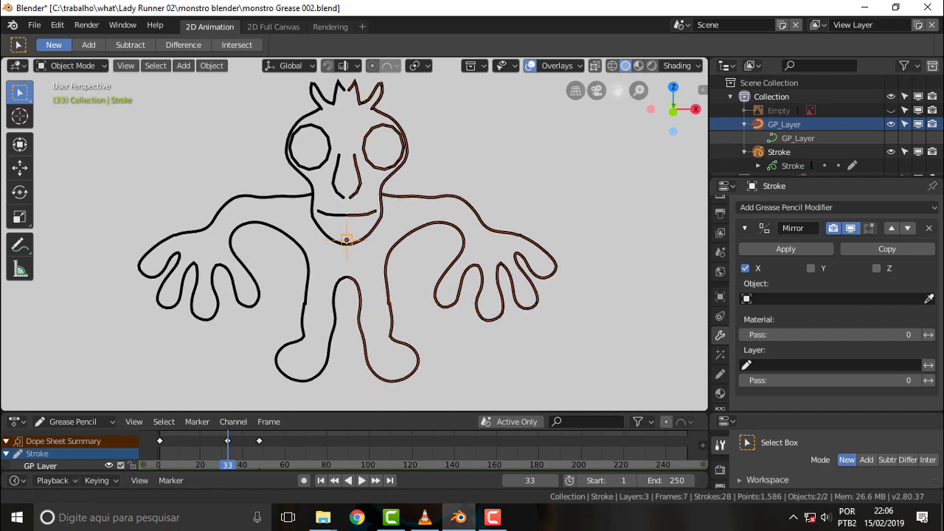
pyautogui.moveTo(616, 87); pyautogui.dragTo(430, 169)
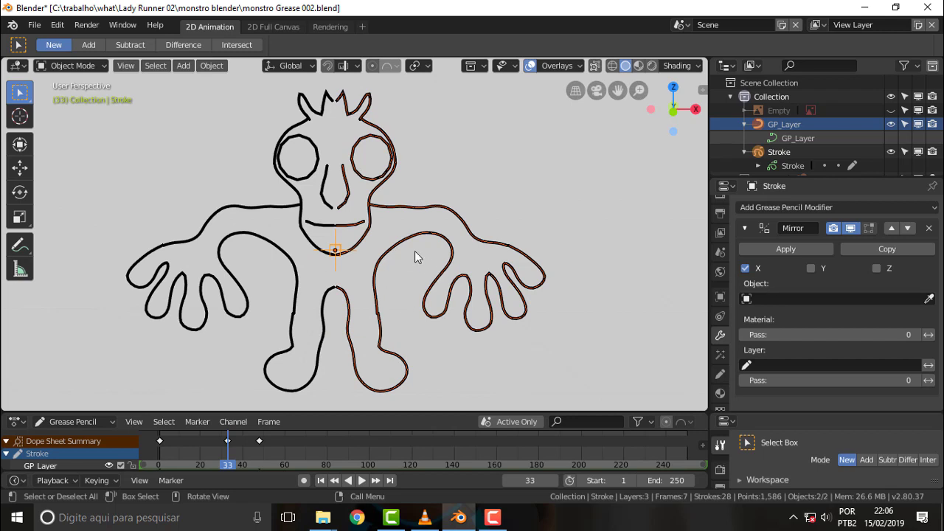
# Step: Play the drawing's animation and stop it back on frame 33
pyautogui.press('space')
pyautogui.press('Escape')
pyautogui.scroll(1, 455, 229)
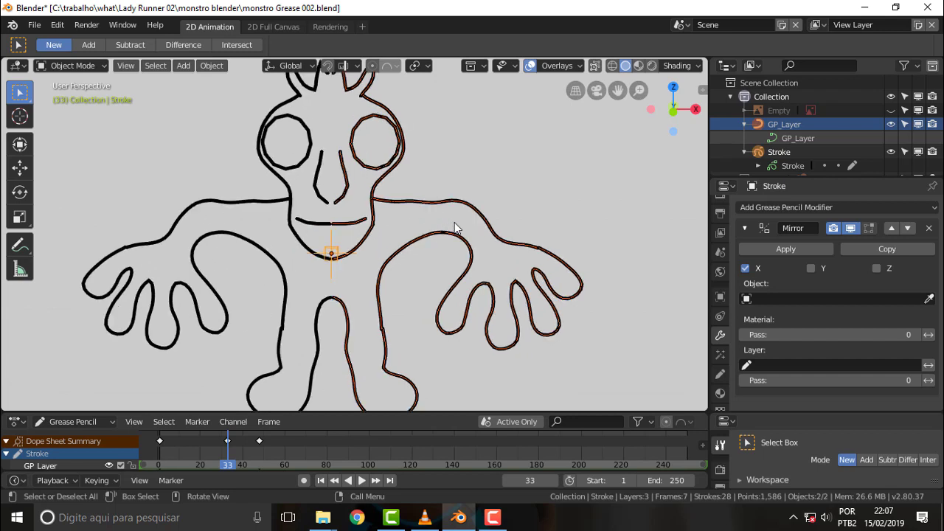
pyautogui.scroll(-1, 455, 229)
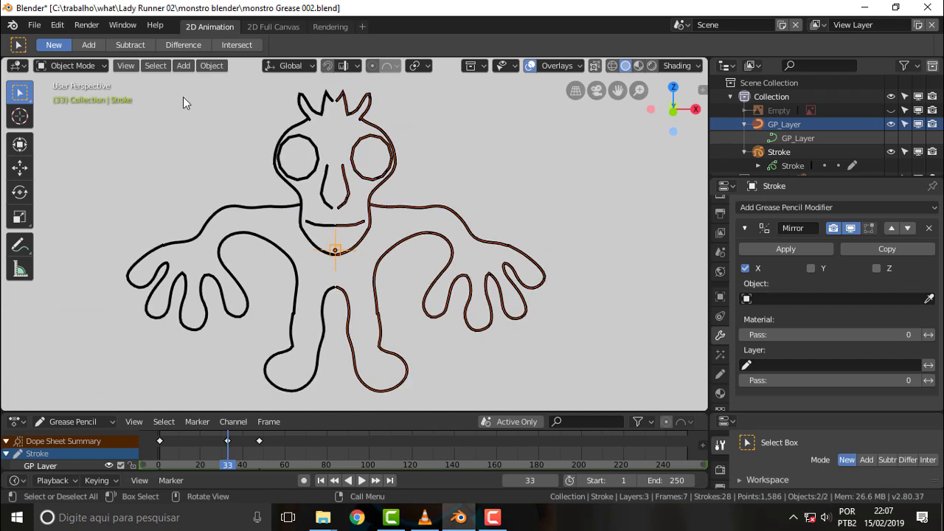
# Step: Deselect all objects so the outline shows plain black, then replay the animation and stop at frame 33
pyautogui.click(100, 65)
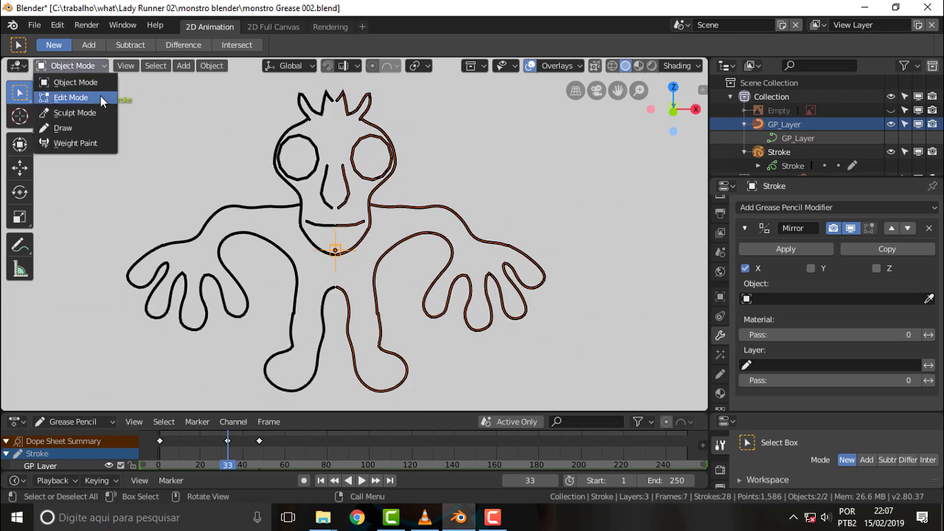
pyautogui.click(223, 137)
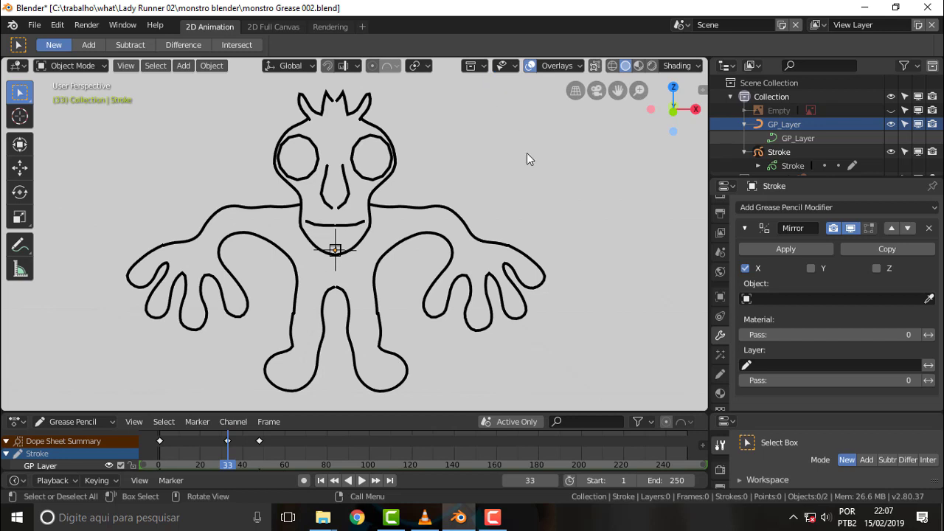
pyautogui.press('space')
pyautogui.press('Escape')
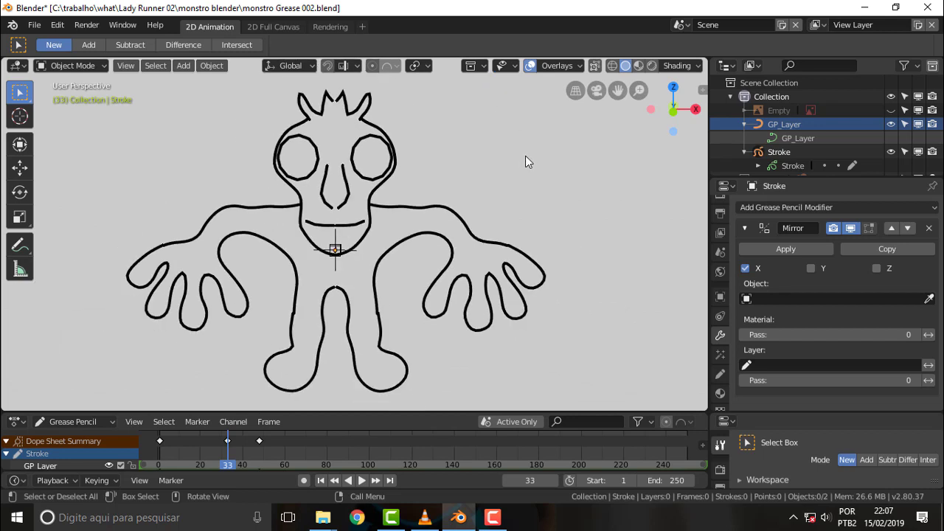